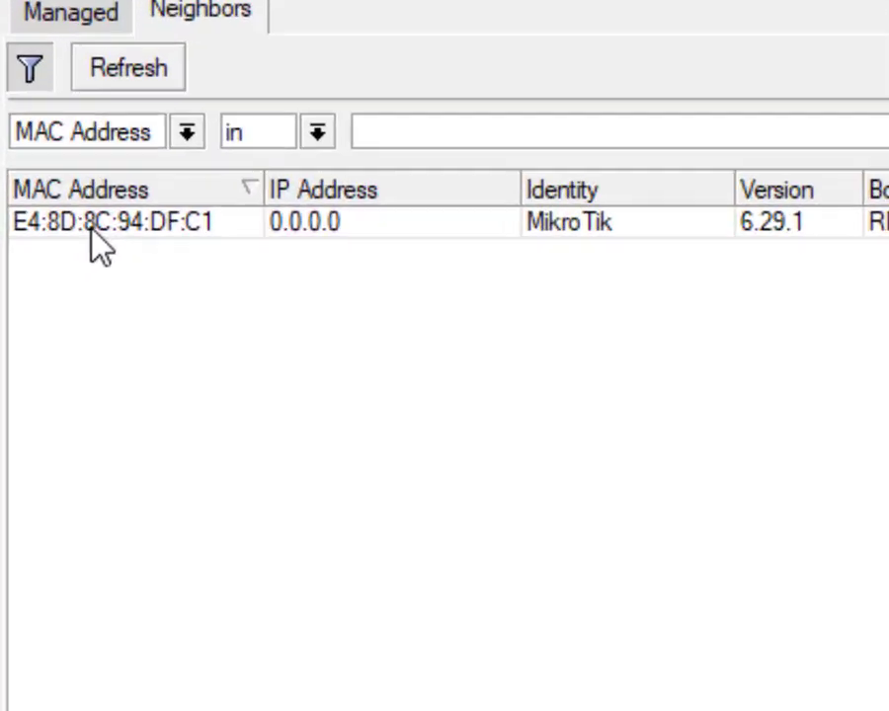
Step: Log in as admin to the MikroTik router picked by its MAC address from the neighbours list
left_click(45, 276)
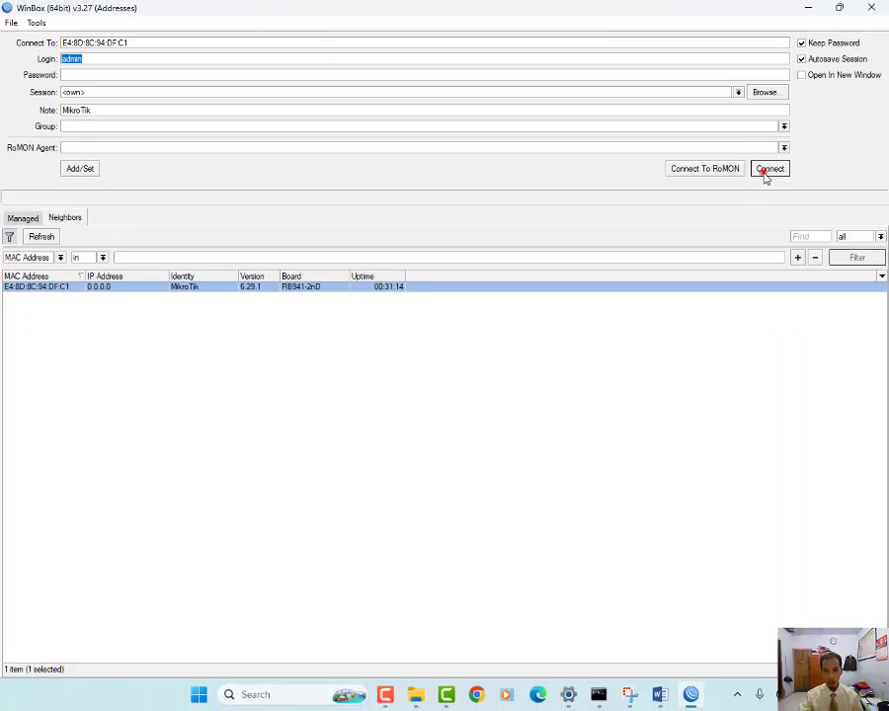
left_click(802, 163)
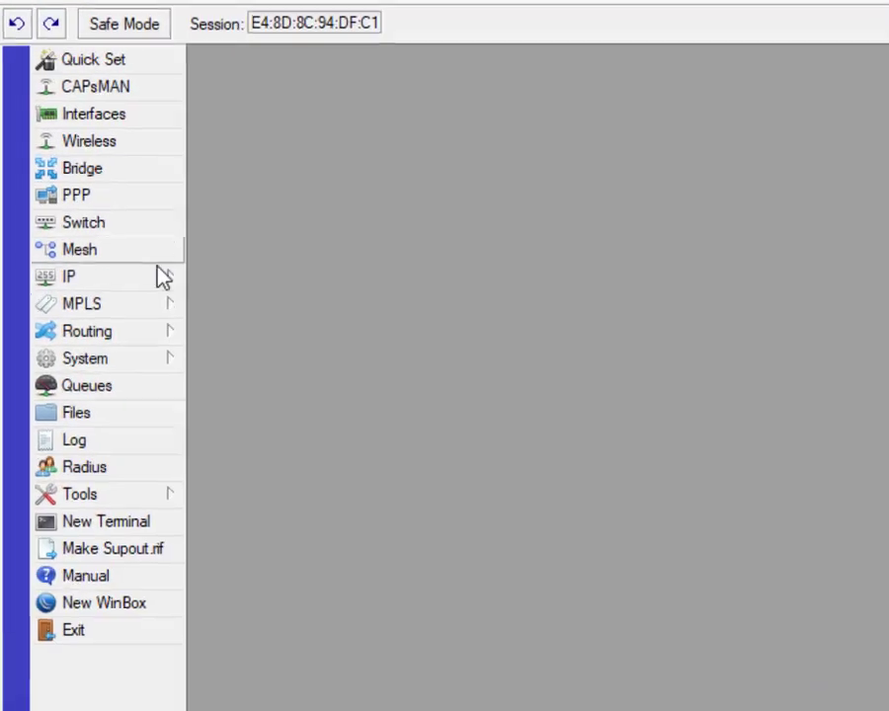
Step: Add the IP address 192.168.50.1/24 on ether2
left_click(163, 276)
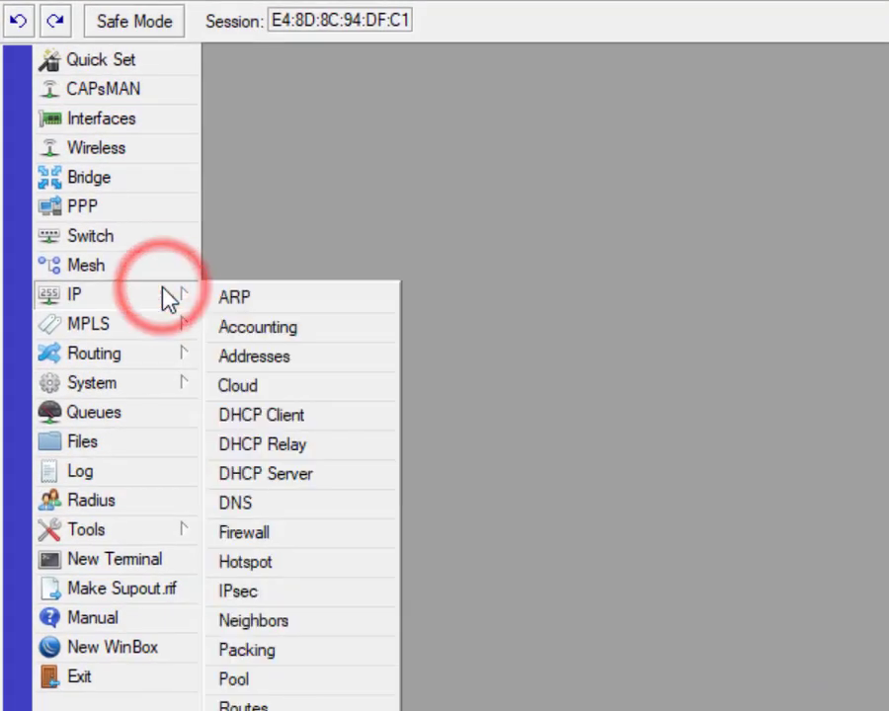
left_click(301, 360)
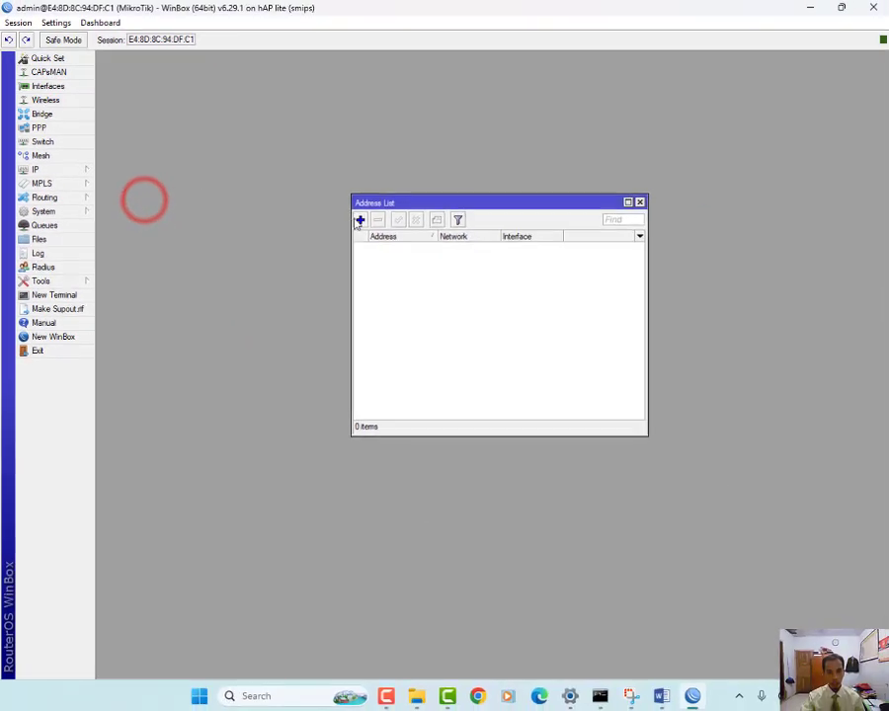
left_click(257, 178)
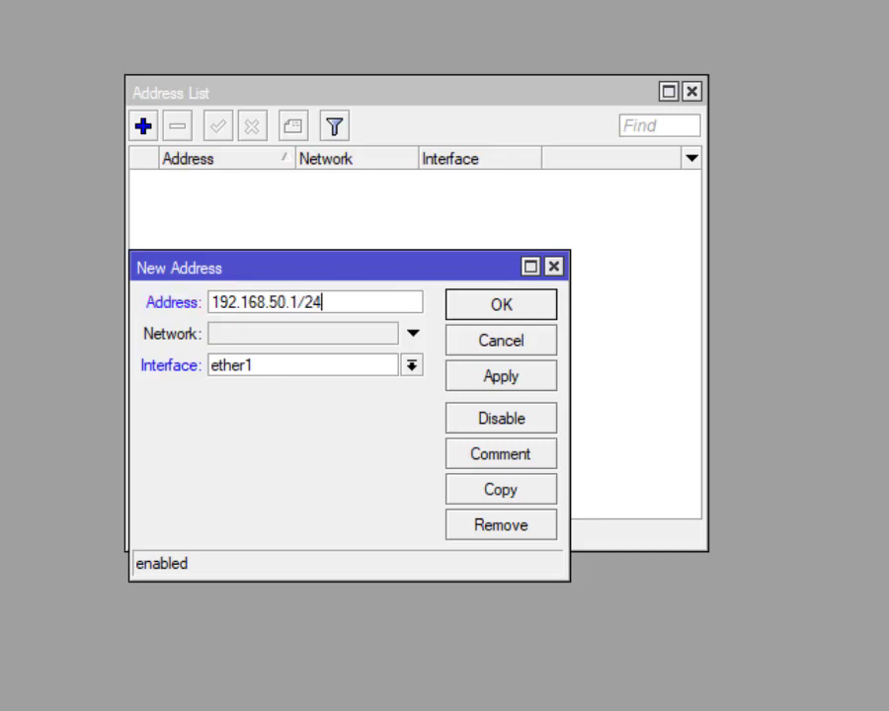
left_click(412, 366)
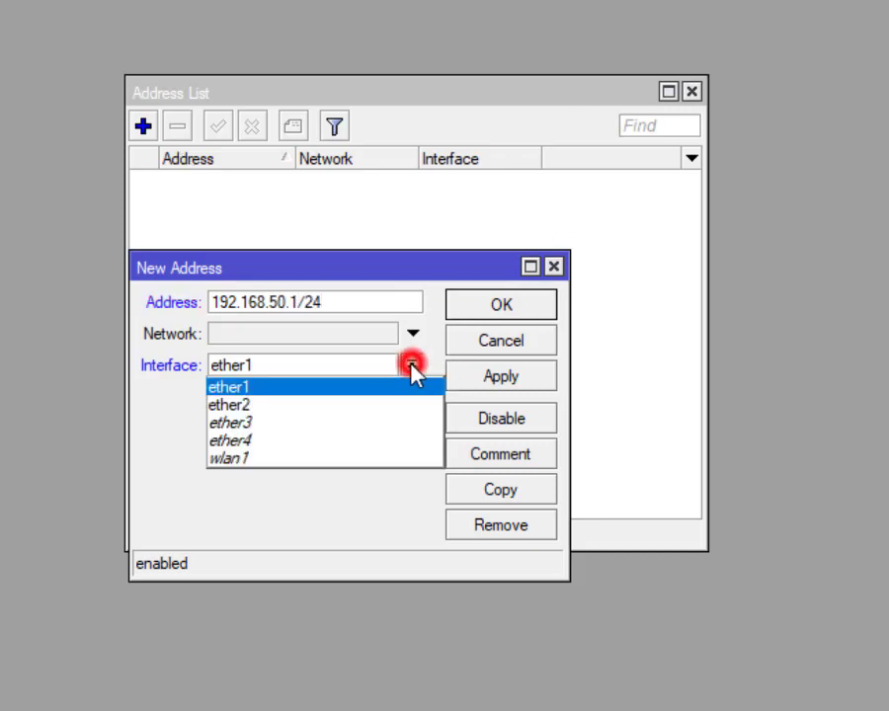
left_click(348, 405)
left_click(512, 306)
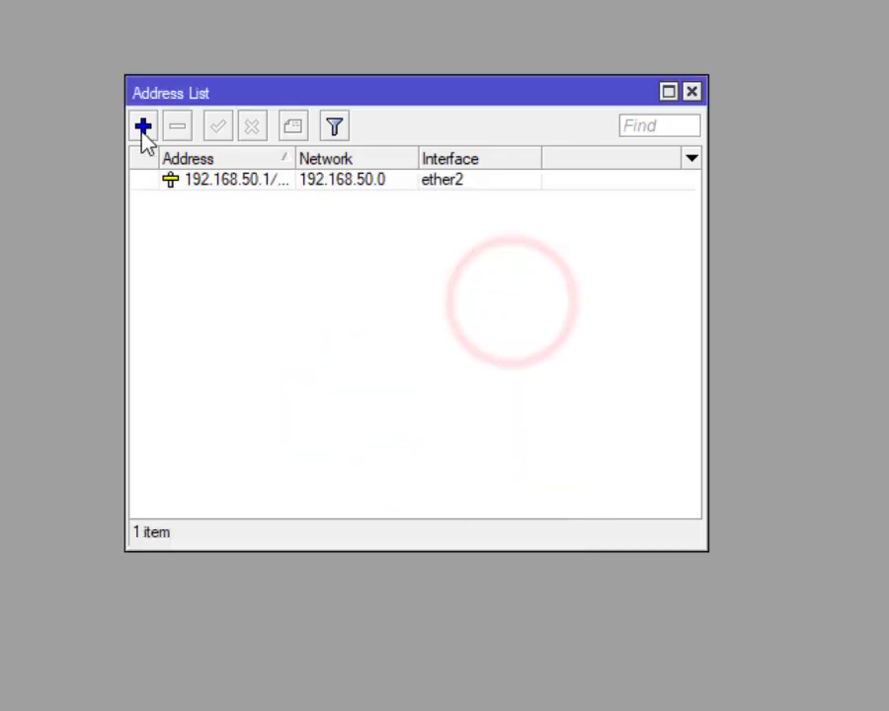
Step: Add the IP address 192.168.100.1/24 on wlan1
left_click(141, 127)
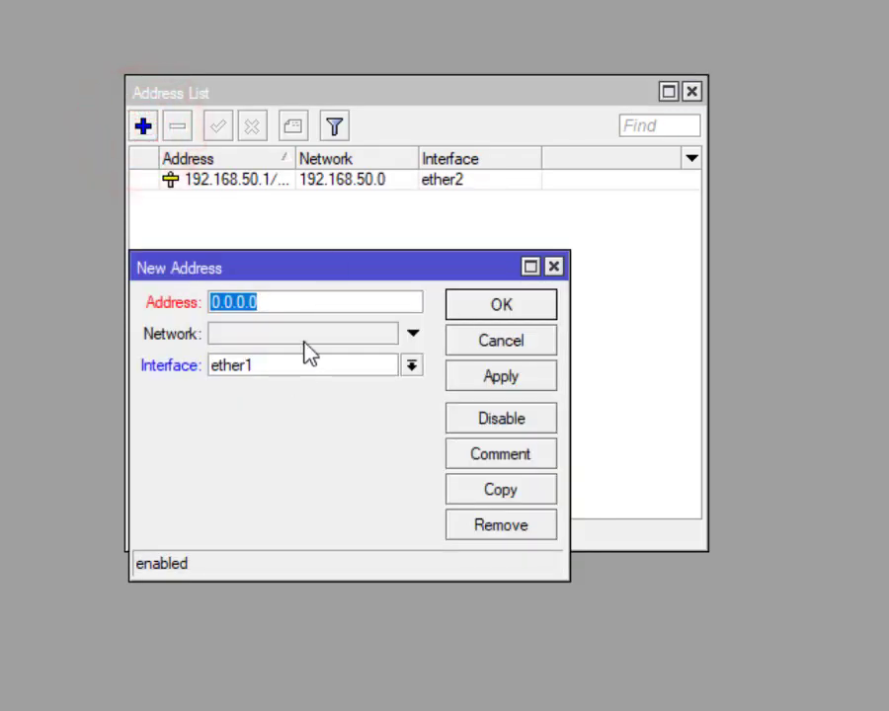
type("192.168")
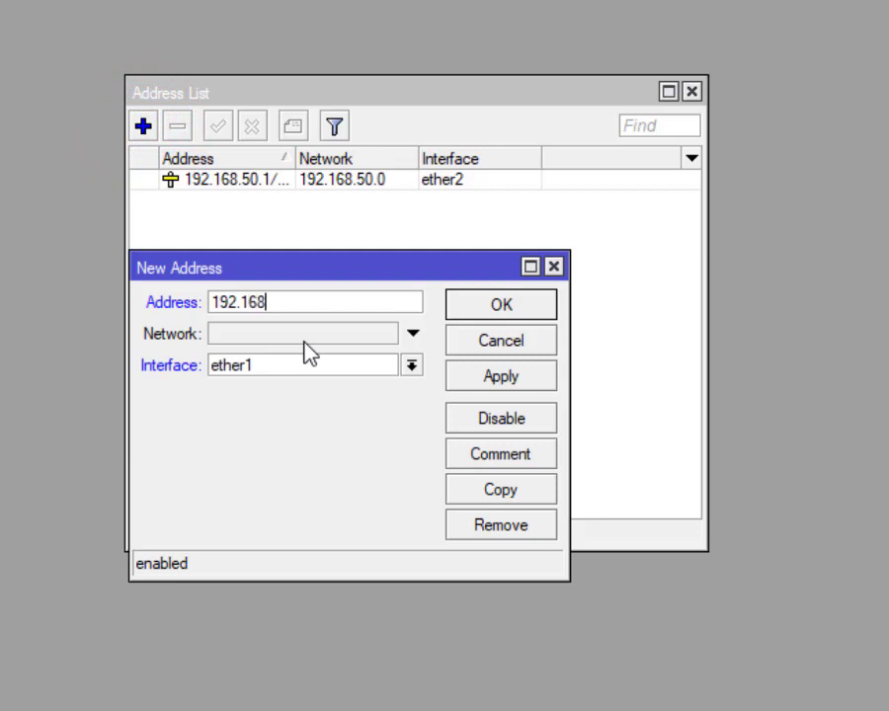
type(".100.100.")
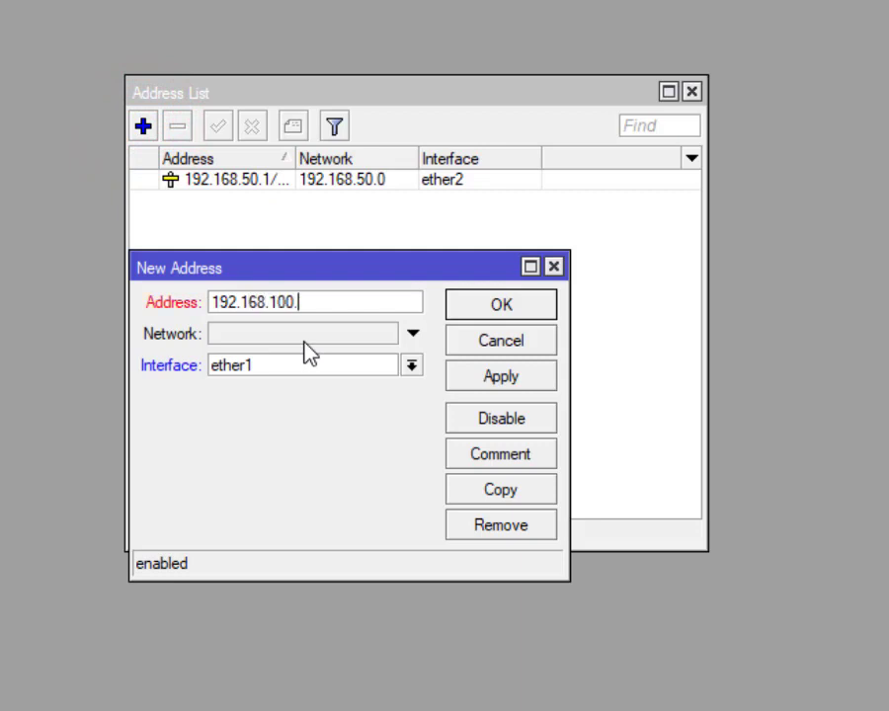
type("/24")
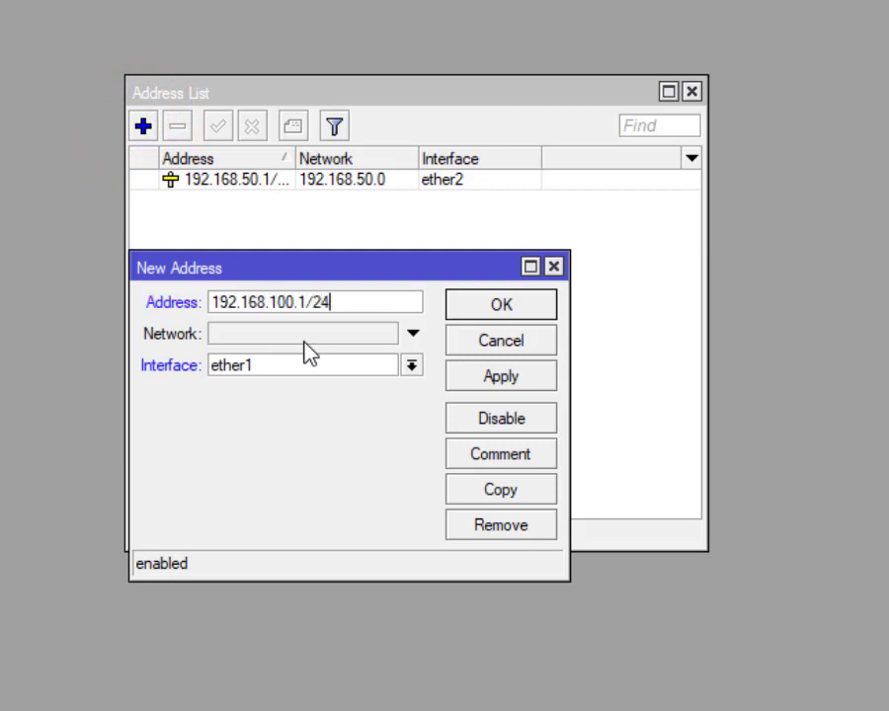
left_click(411, 367)
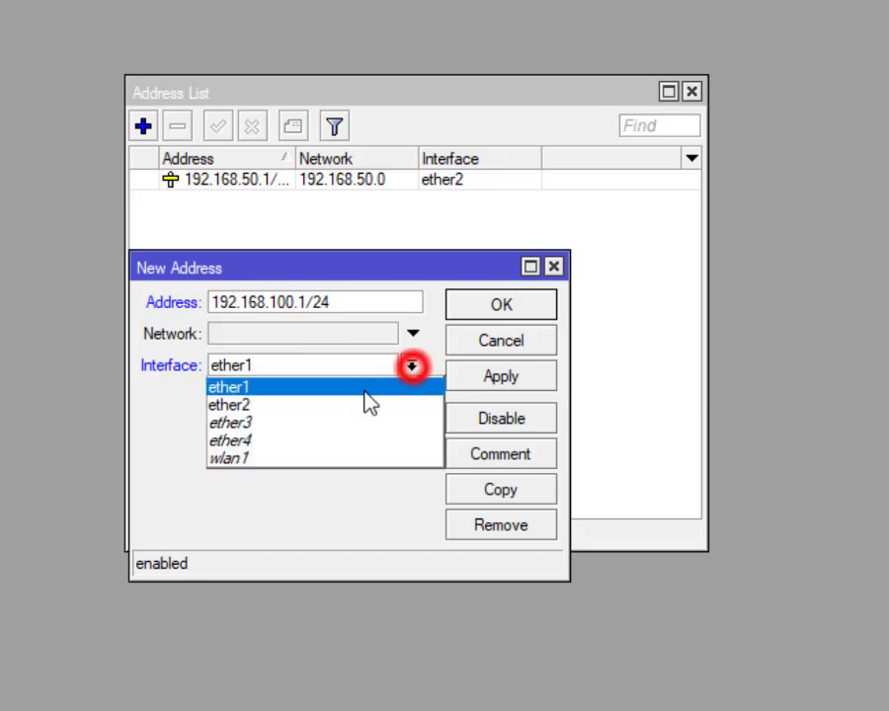
left_click(330, 457)
left_click(497, 309)
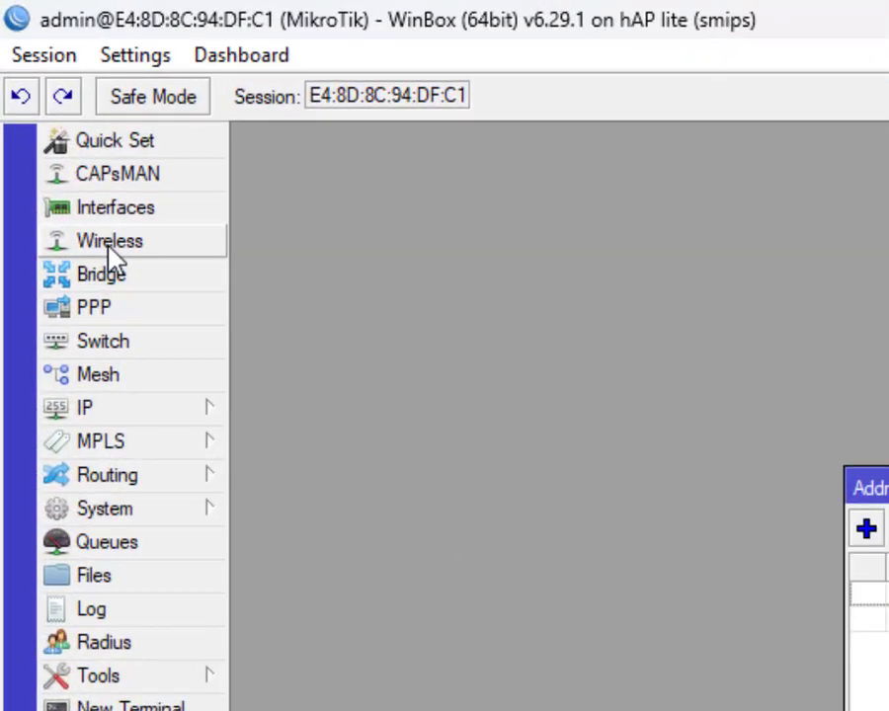
Step: Enable the wlan1 wireless interface
left_click(109, 252)
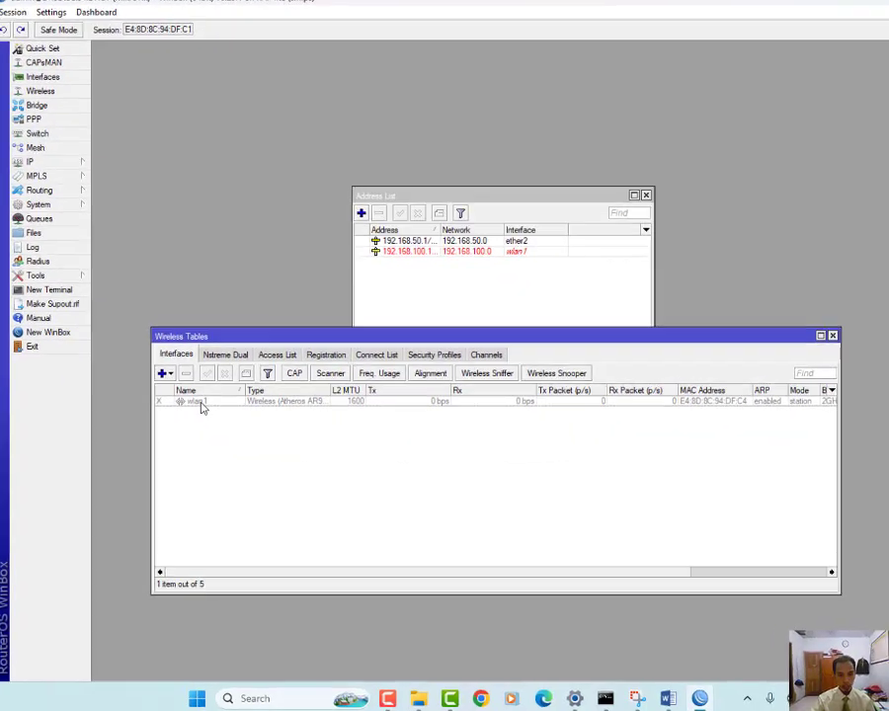
left_click(202, 405)
left_click(156, 278)
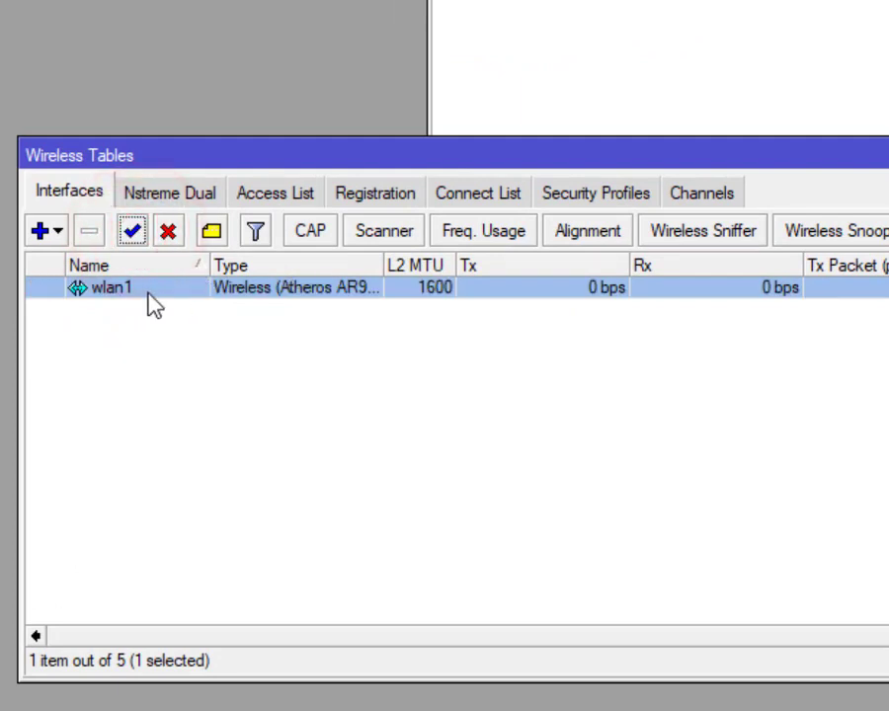
Step: Create a security profile with dynamic keys, WPA/WPA2 PSK and EAP, and tkip unicast and group ciphers
left_click(589, 197)
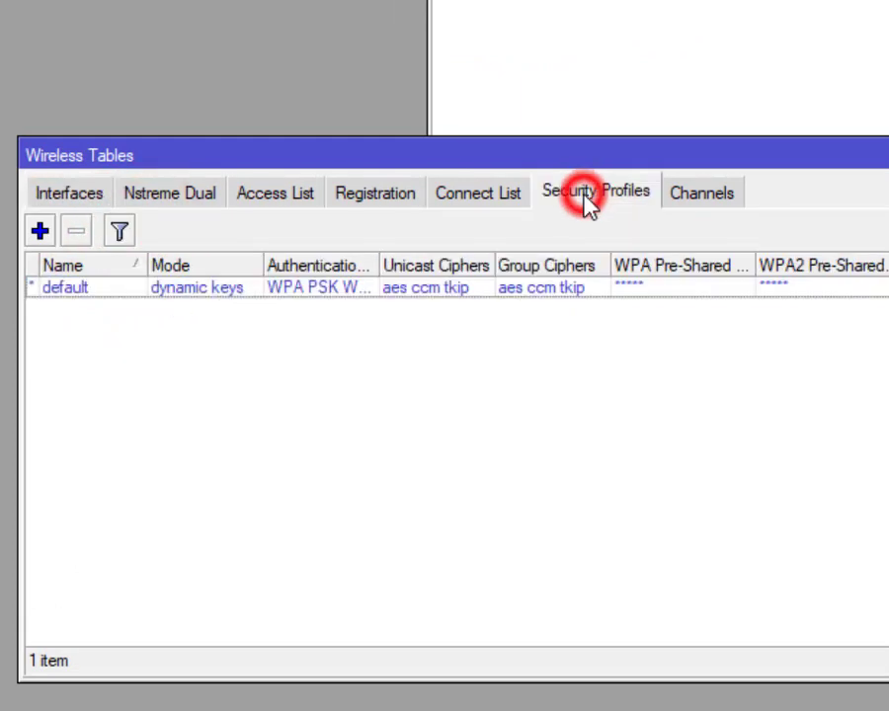
left_click(39, 231)
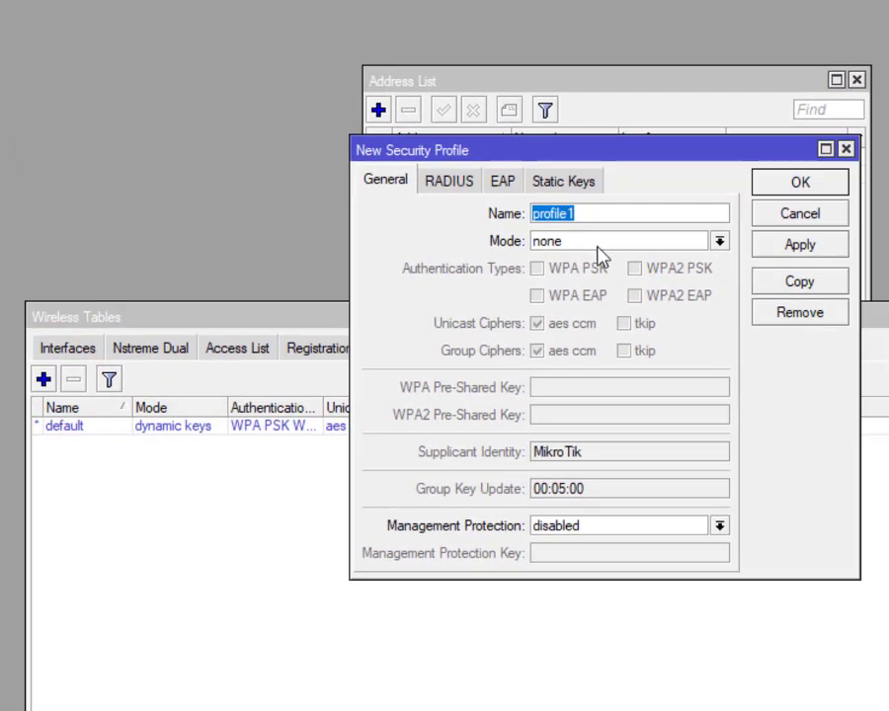
left_click(597, 253)
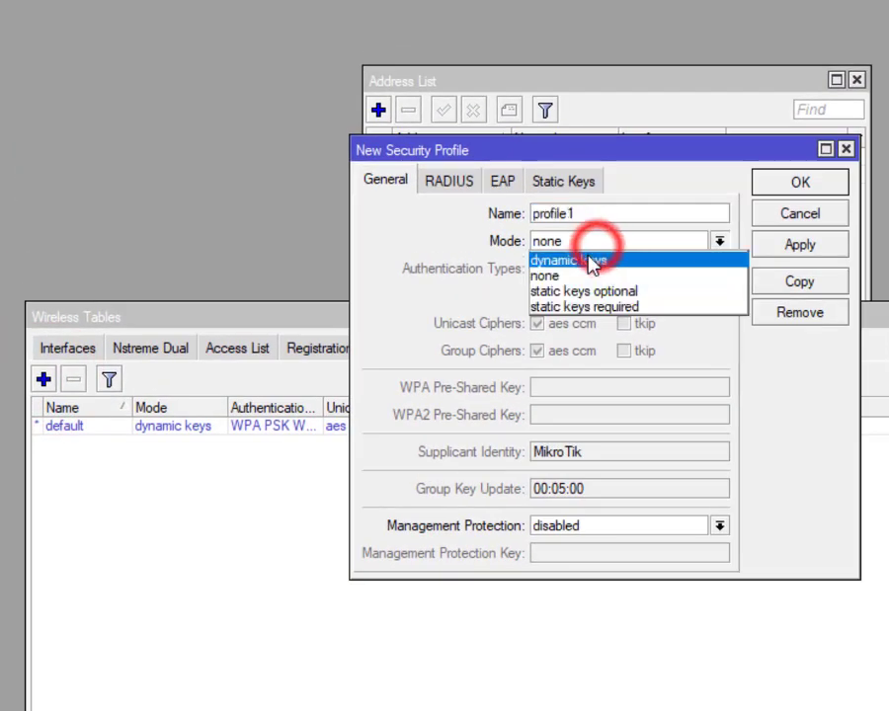
left_click(588, 258)
left_click(536, 267)
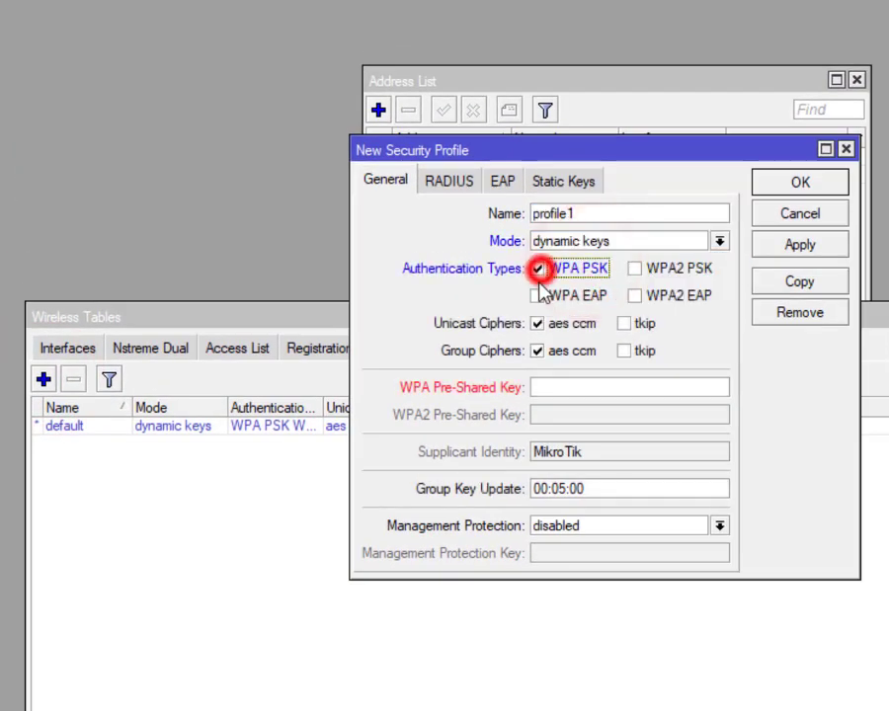
left_click(537, 295)
left_click(634, 267)
left_click(634, 295)
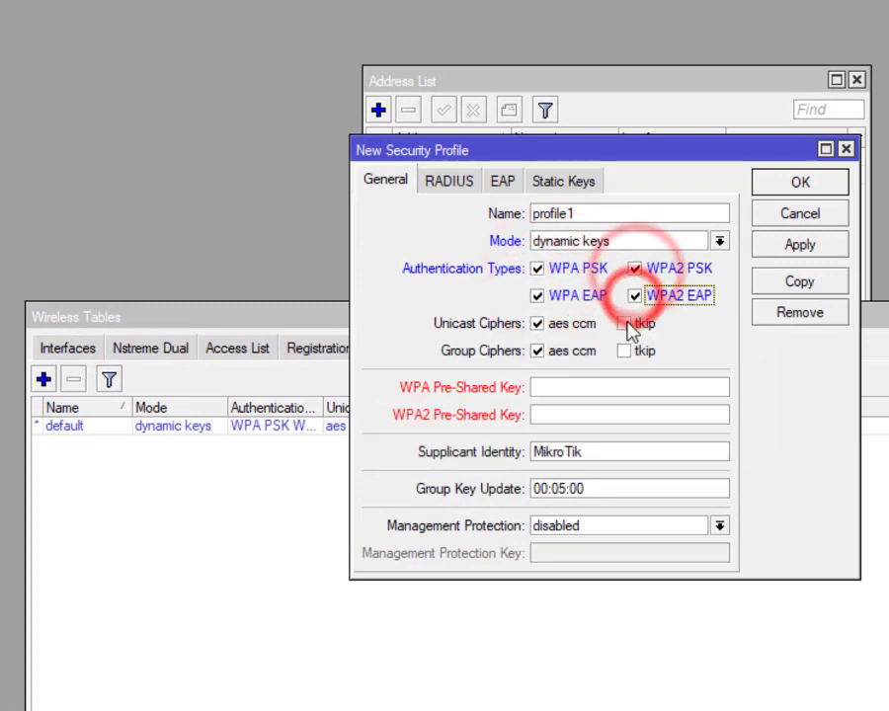
left_click(624, 323)
left_click(624, 351)
Step: Enter the WPA and WPA2 pre-shared keys and save profile1
left_click(596, 387)
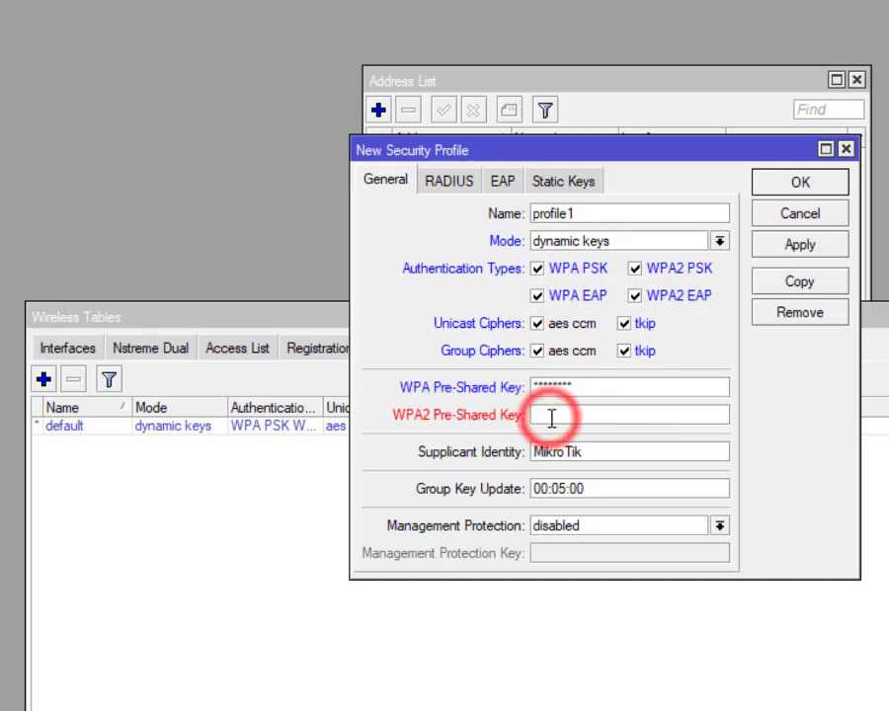
type("*")
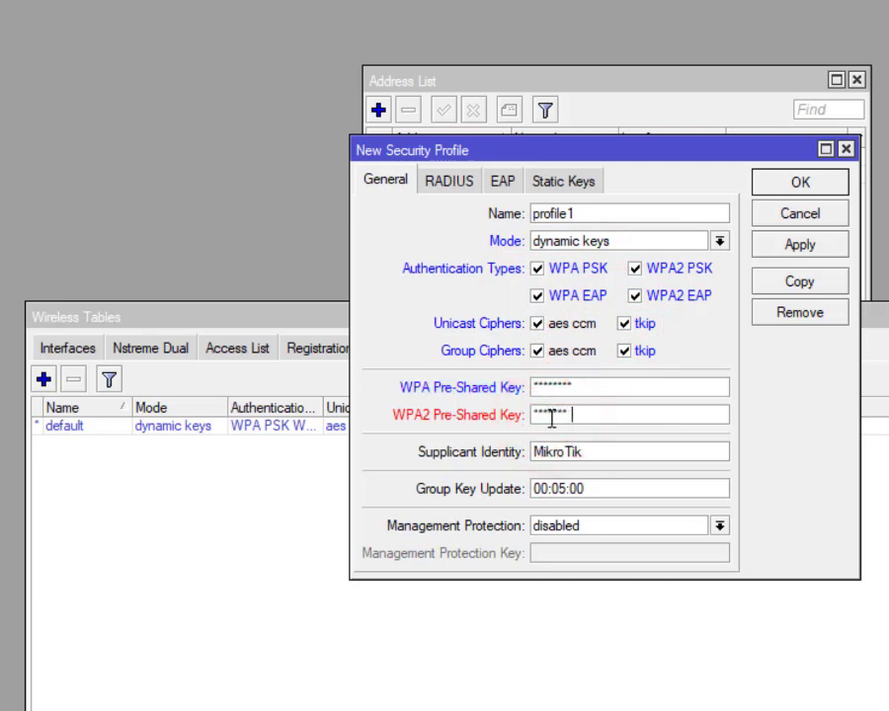
left_click(795, 186)
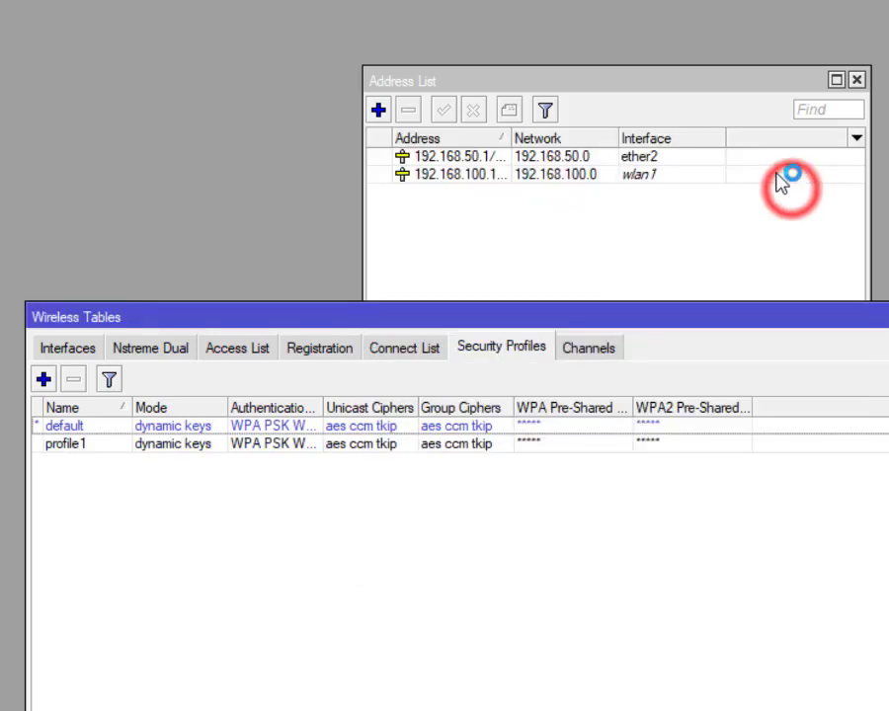
Step: Set wlan1 to ap bridge mode on band 2GHz-B/G/N
left_click(81, 349)
left_click(110, 430)
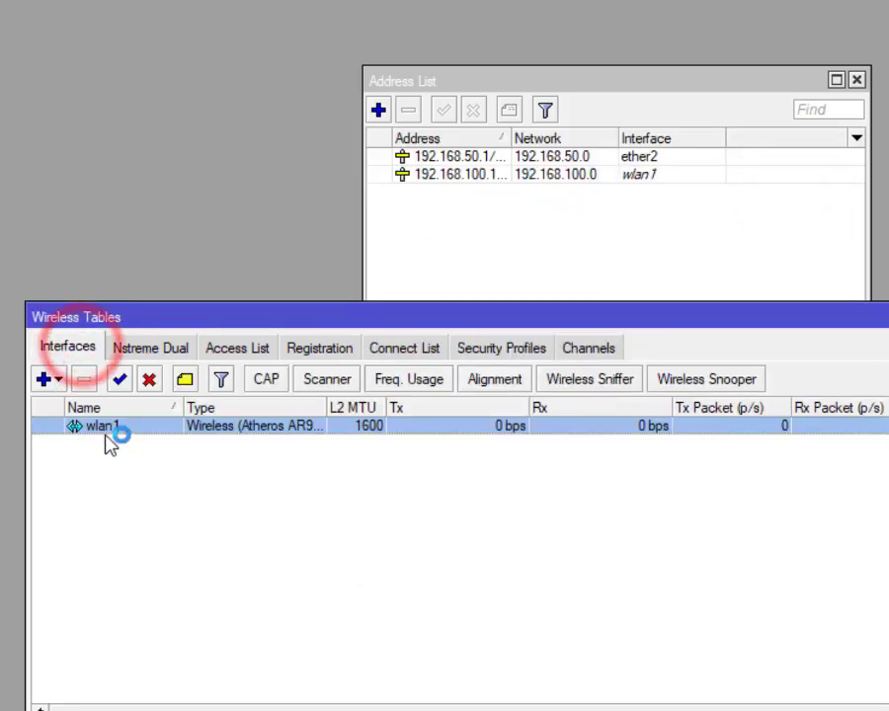
double_click(134, 435)
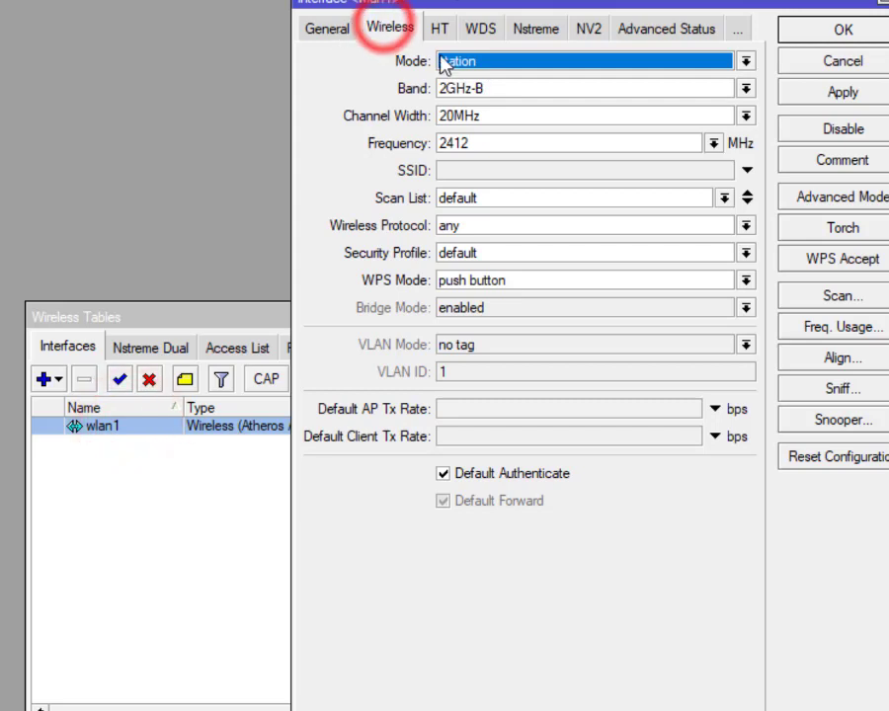
left_click(551, 63)
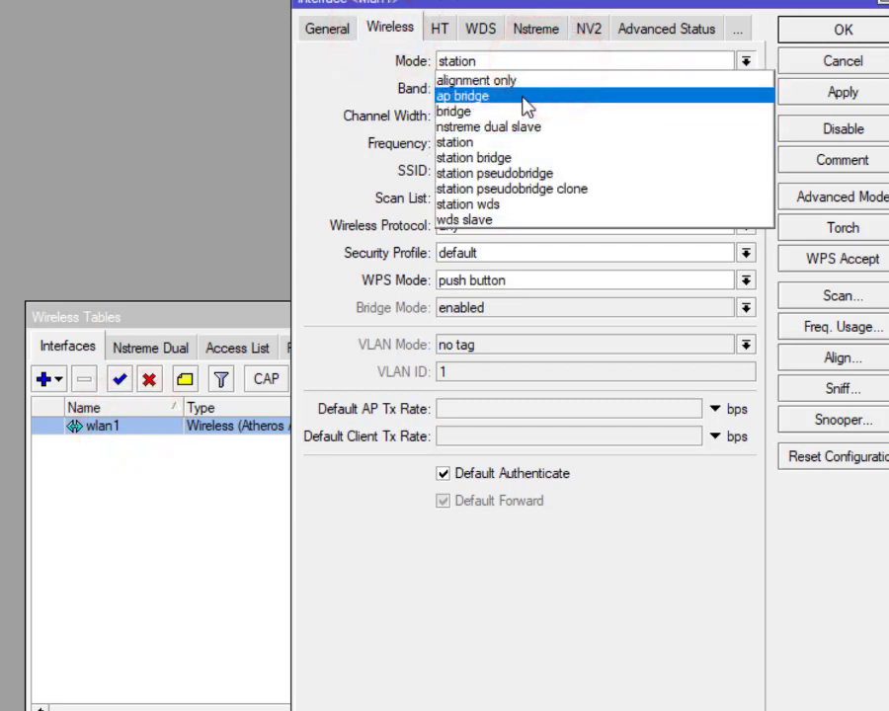
left_click(524, 99)
left_click(491, 87)
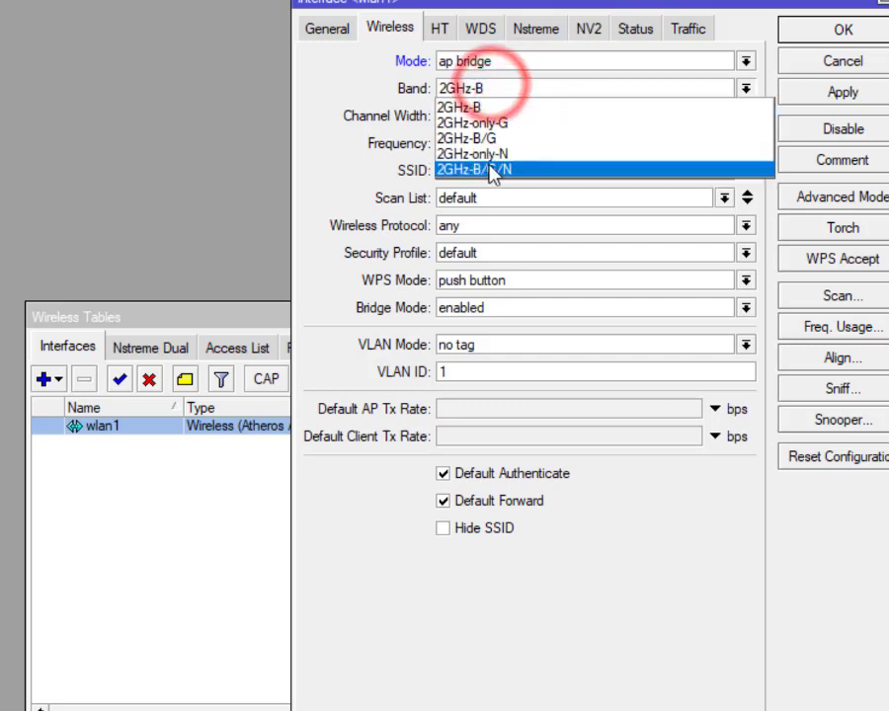
left_click(533, 170)
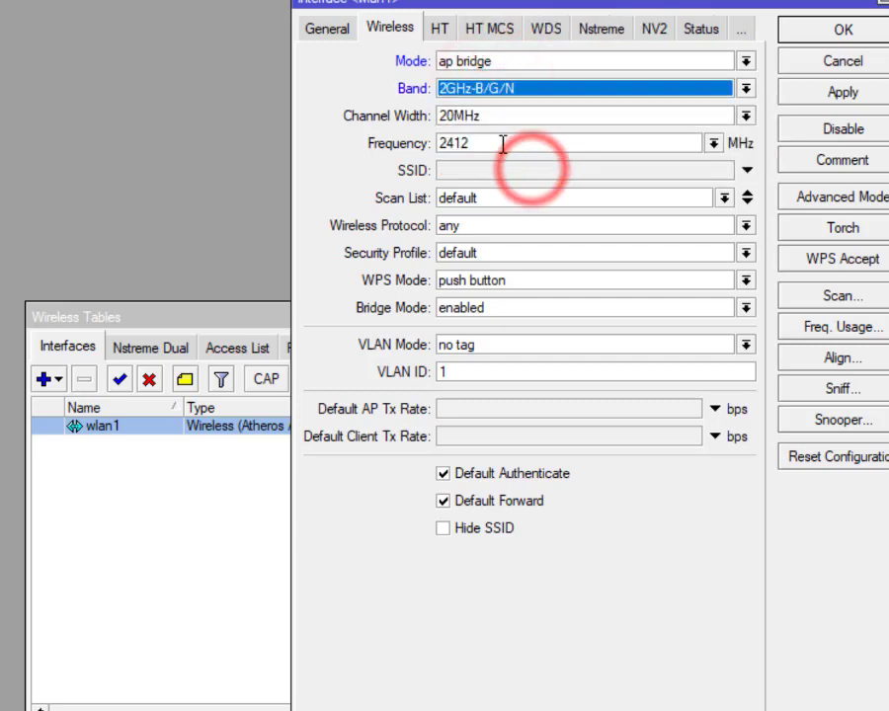
Step: Give wlan1 the SSID nama peserta and security profile profile1, then save
left_click(464, 171)
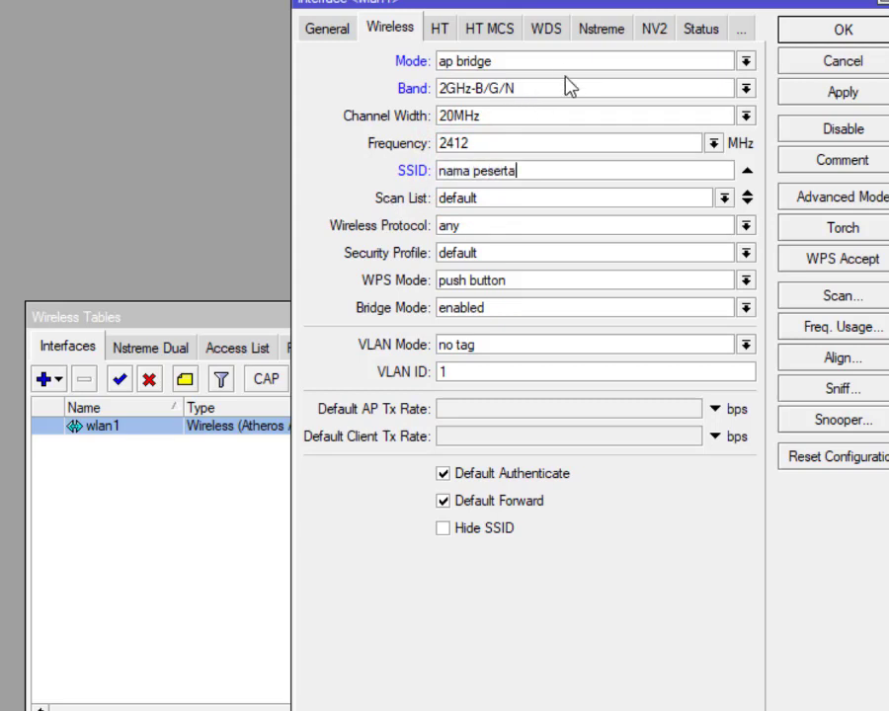
left_click(507, 254)
left_click(474, 287)
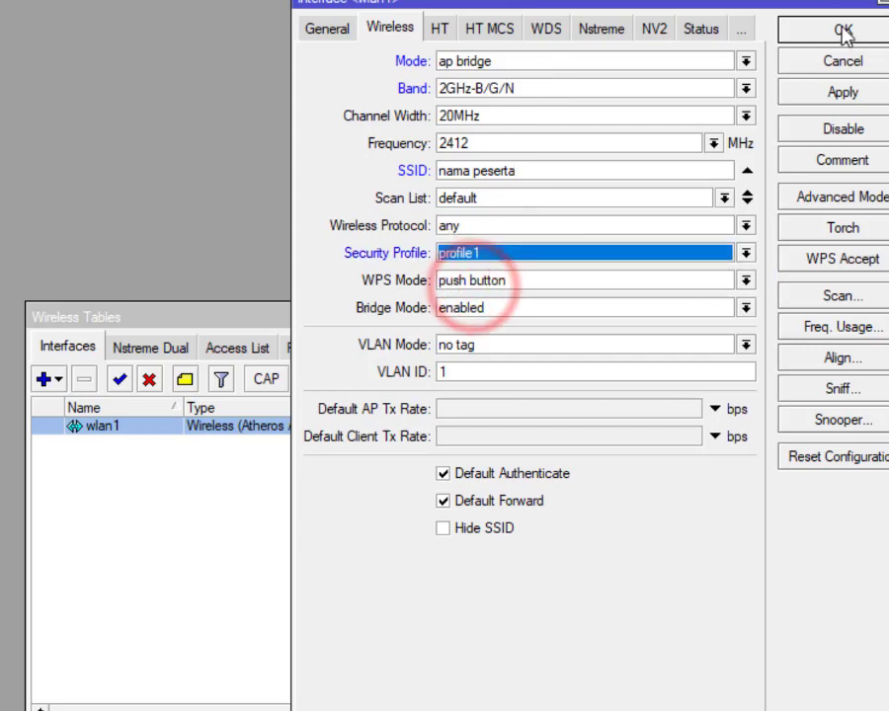
left_click(842, 33)
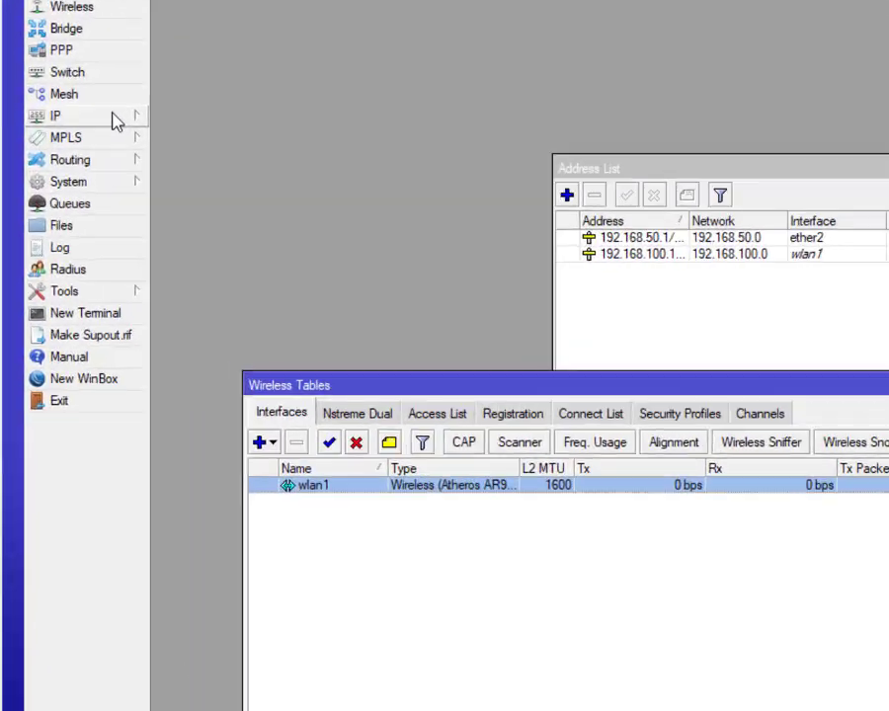
Step: Add a DHCP client on ether1 and enable it so it binds a 192.168.0.x lease
left_click(71, 170)
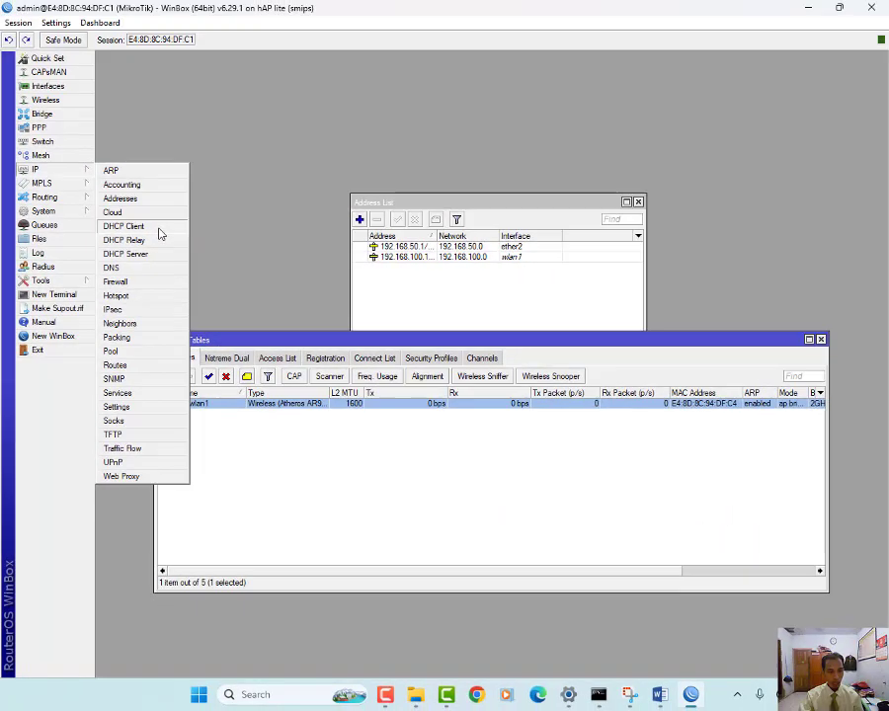
left_click(158, 229)
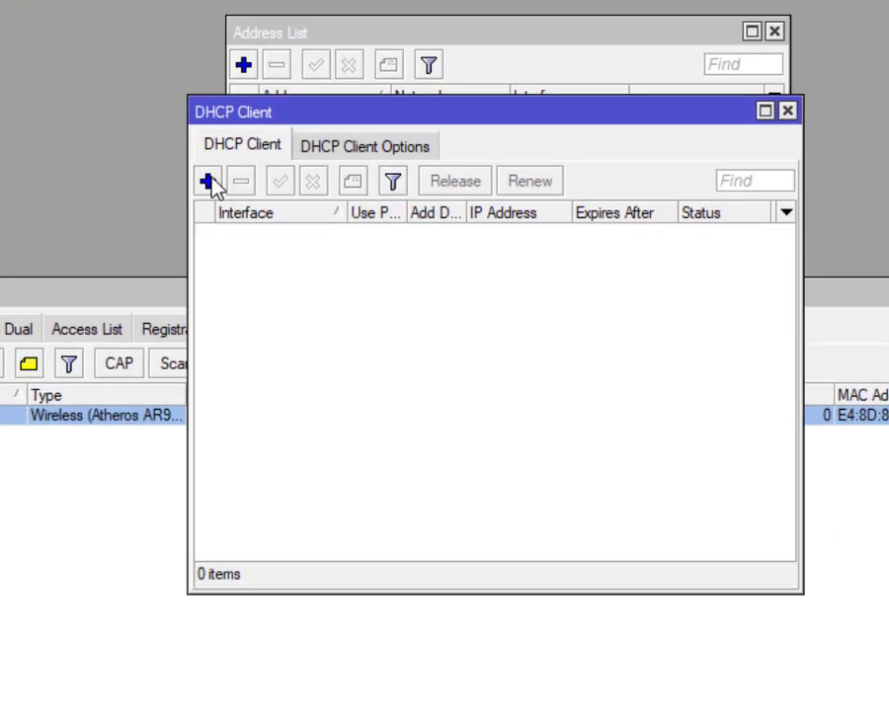
left_click(208, 181)
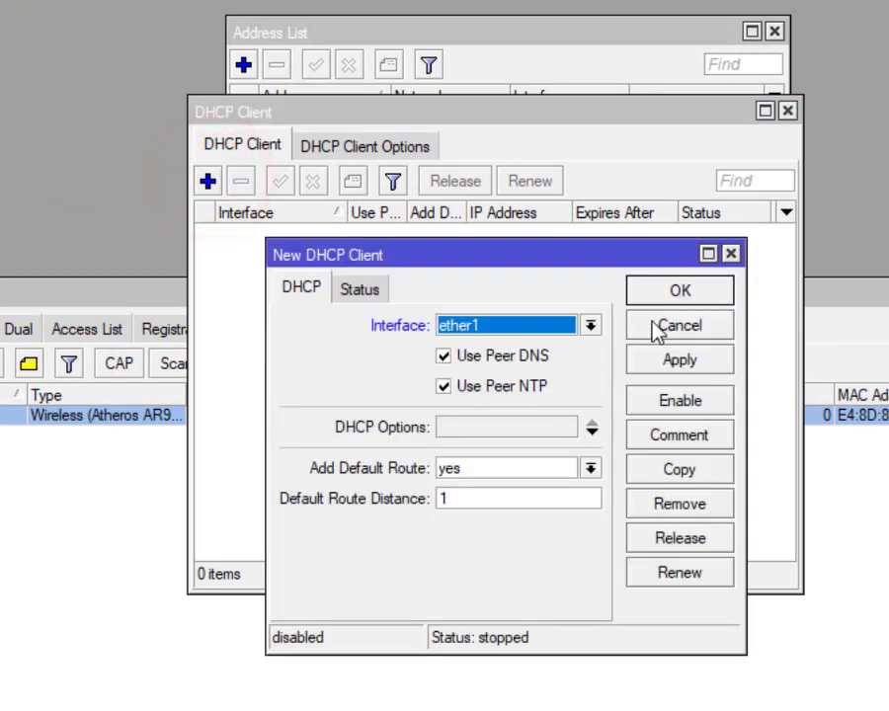
left_click(673, 291)
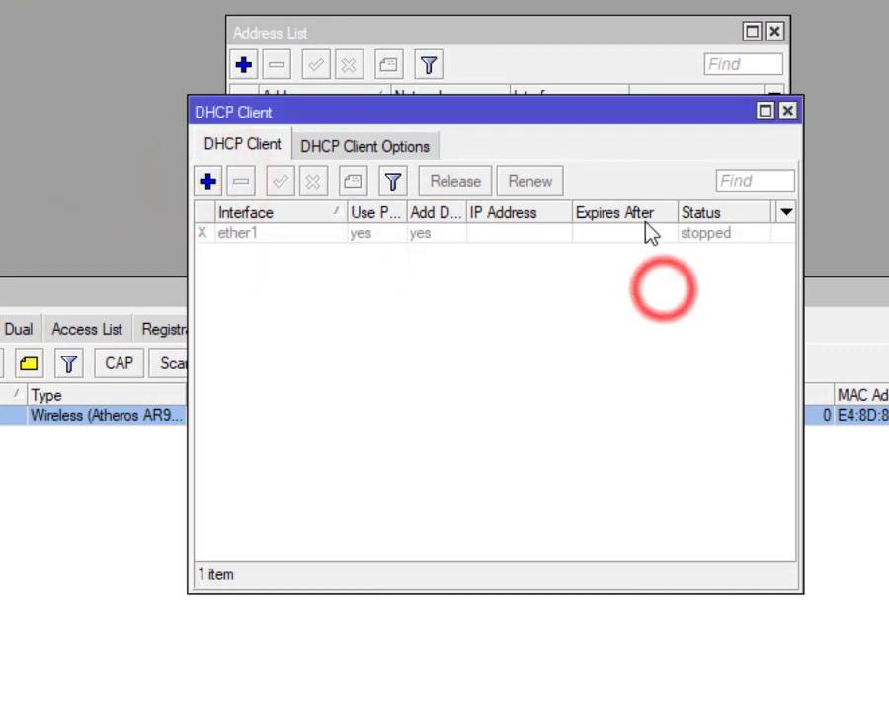
left_click(249, 233)
left_click(281, 181)
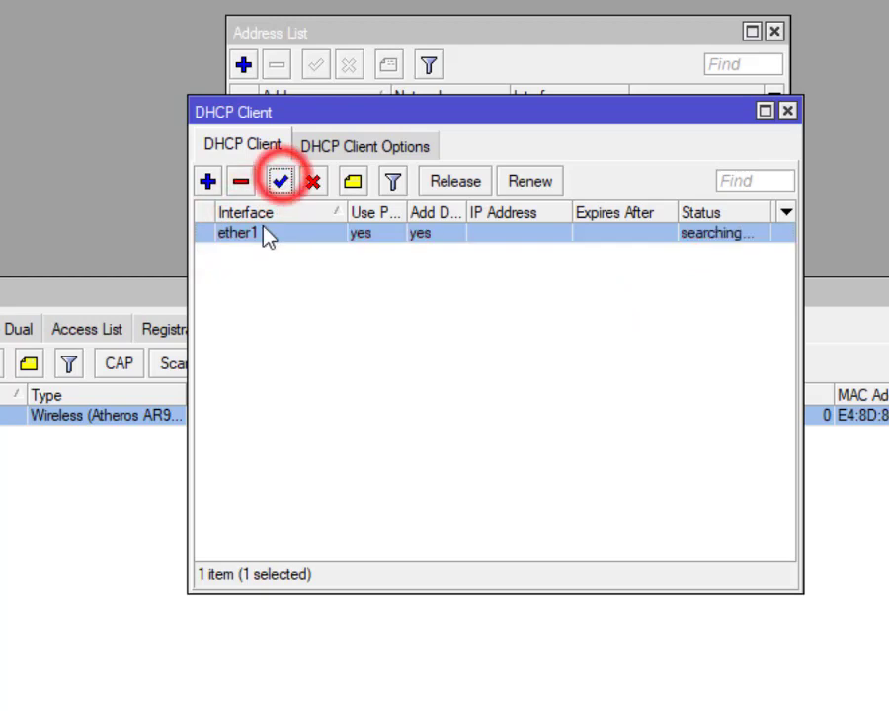
left_click(671, 284)
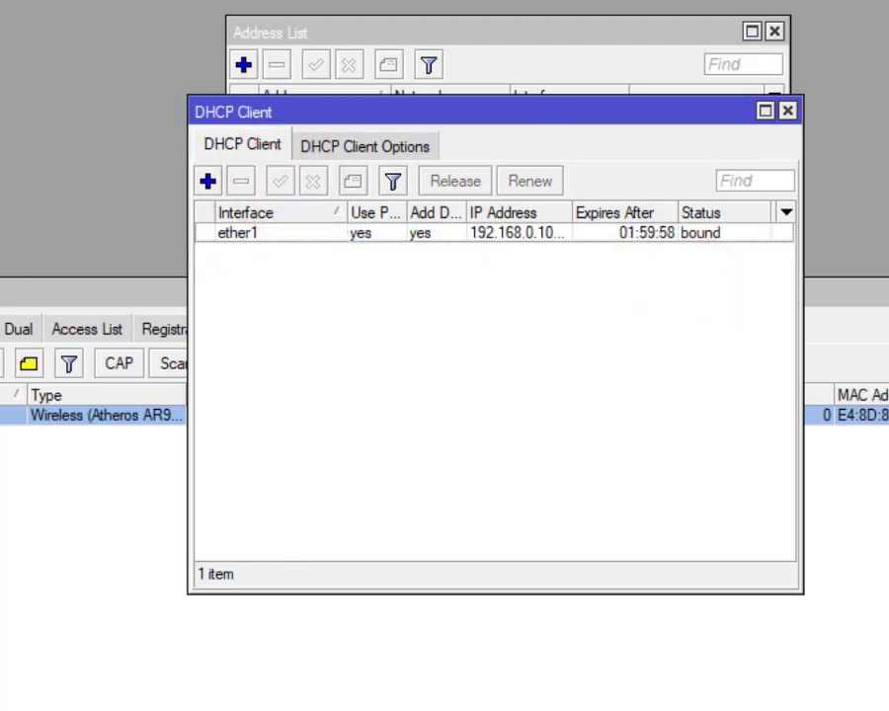
left_click(75, 116)
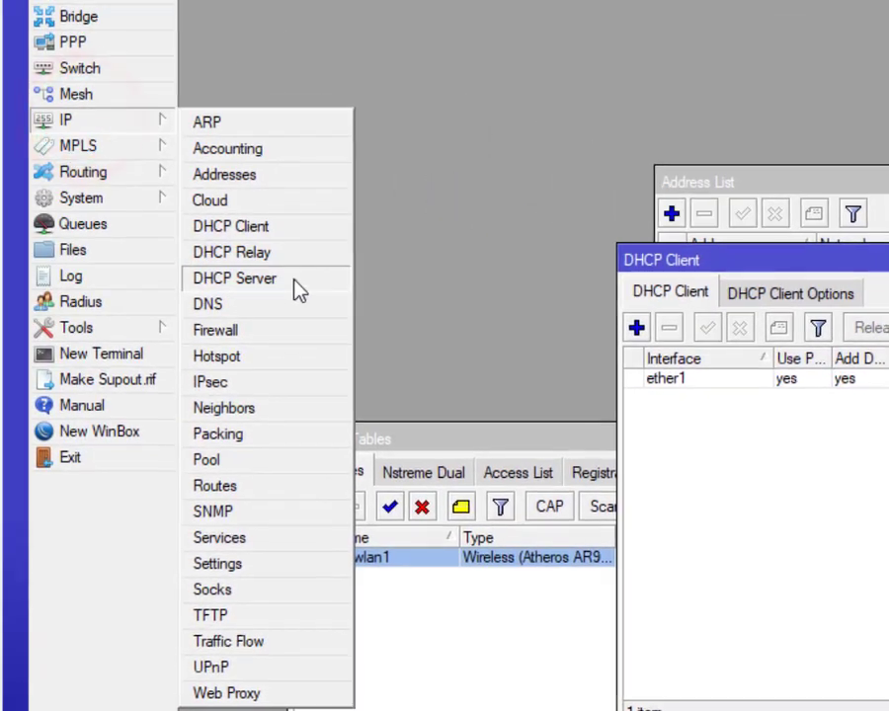
Step: Run DHCP Setup on ether2 with the default settings, creating dhcp1
left_click(218, 266)
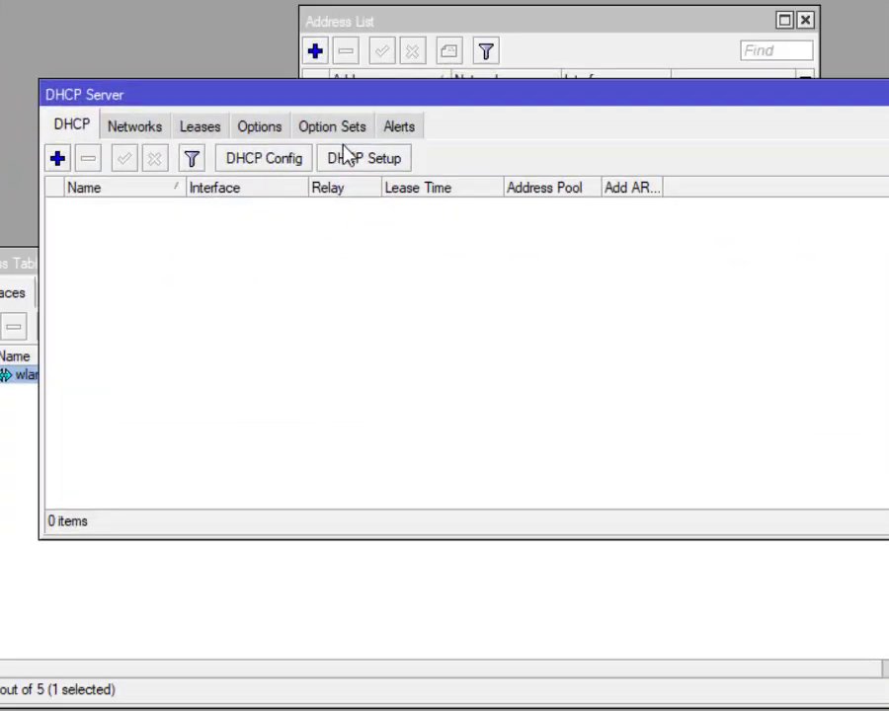
left_click(404, 161)
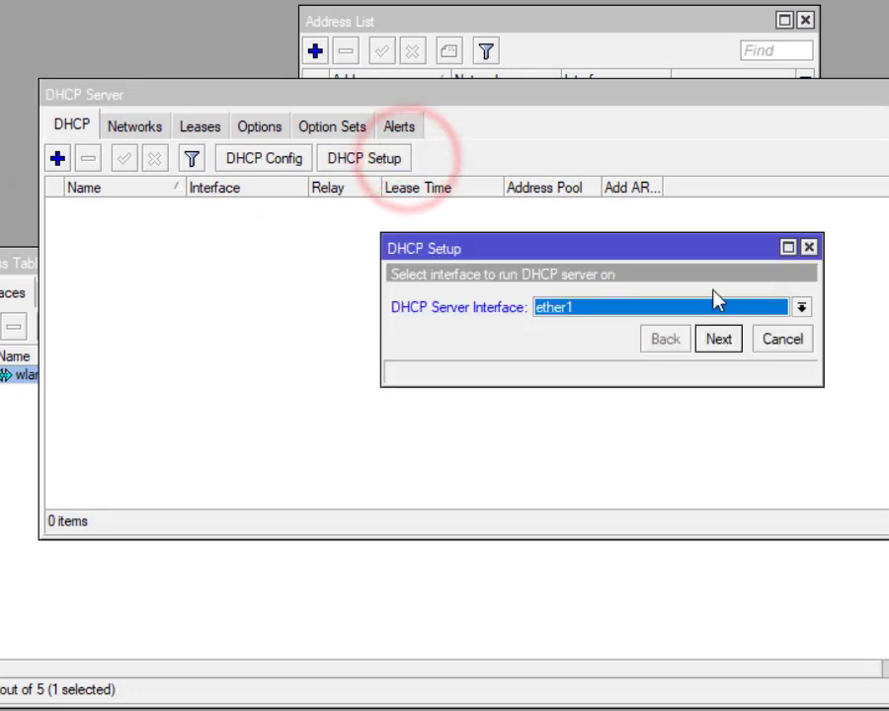
left_click(800, 308)
left_click(723, 343)
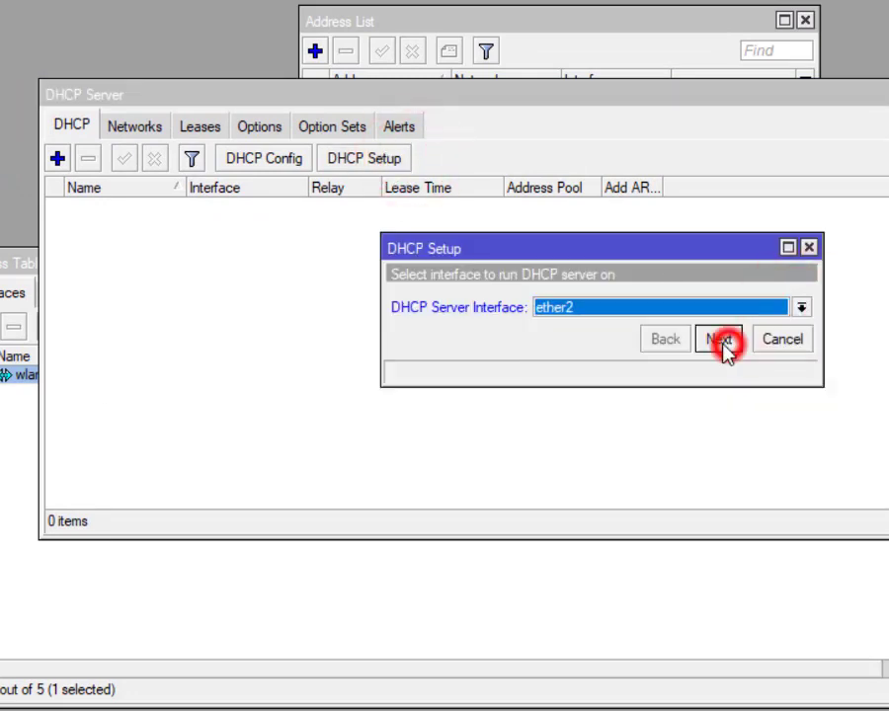
left_click(726, 339)
left_click(729, 339)
left_click(729, 339)
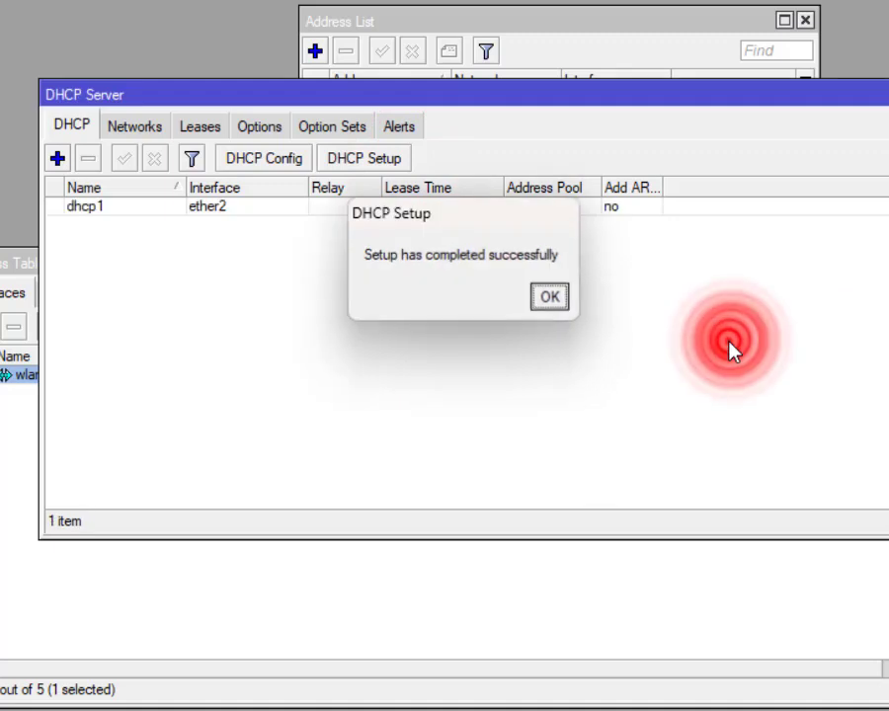
left_click(537, 293)
Step: Run DHCP Setup on wlan1 with the default settings, creating dhcp2
left_click(399, 159)
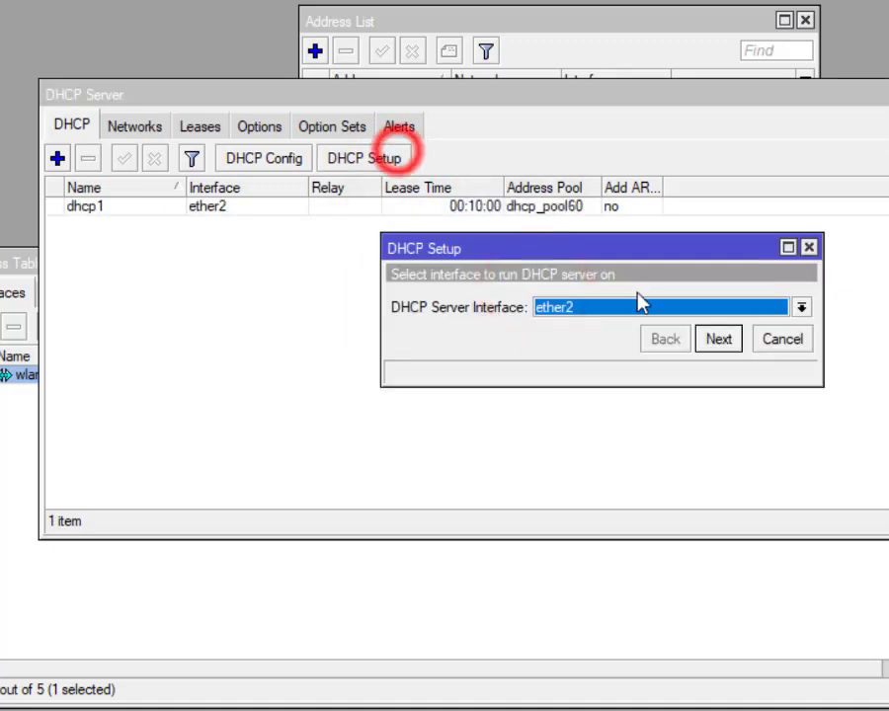
left_click(801, 308)
left_click(642, 390)
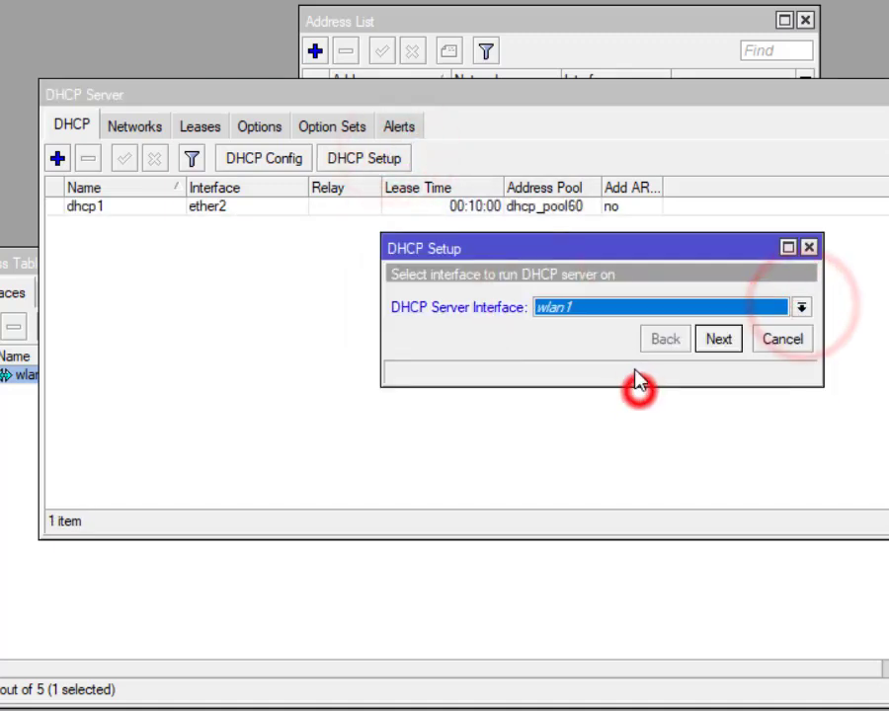
left_click(721, 339)
left_click(724, 344)
left_click(723, 343)
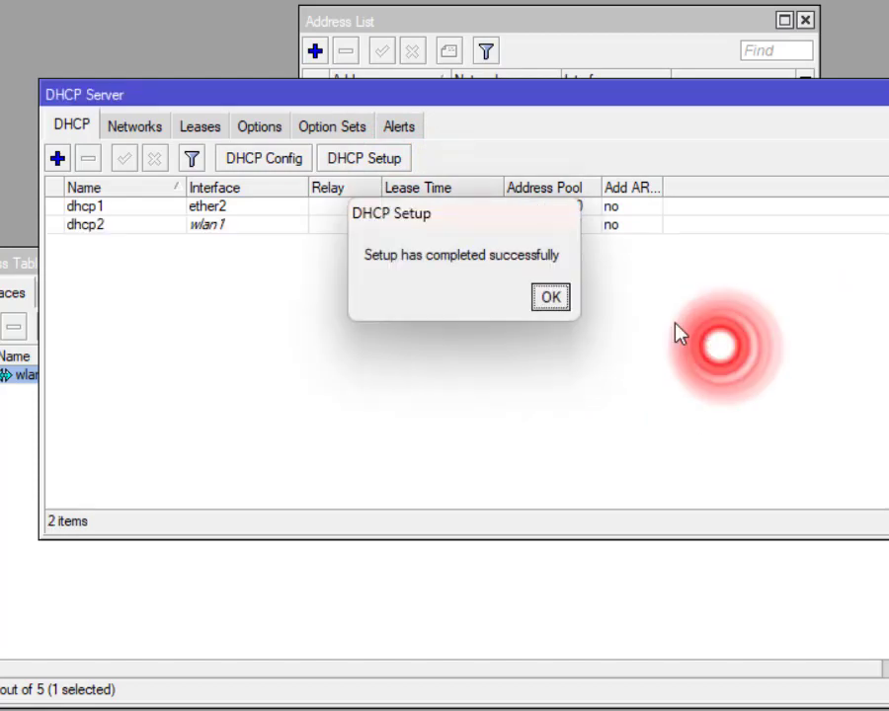
left_click(559, 299)
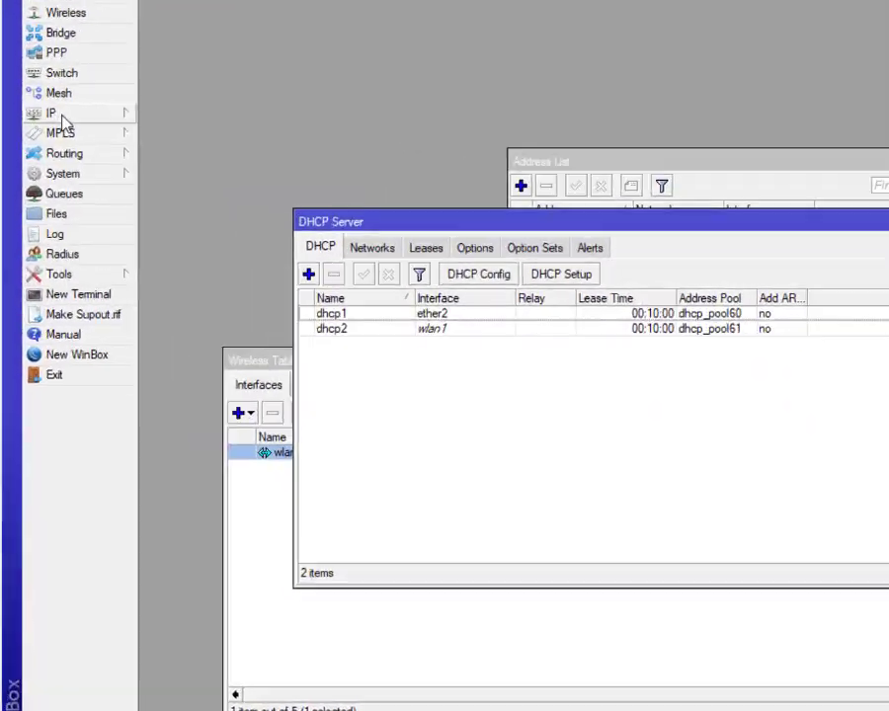
Step: Set the router's DNS server to 8.8.8.8 with Allow Remote Requests ticked
left_click(0, 0)
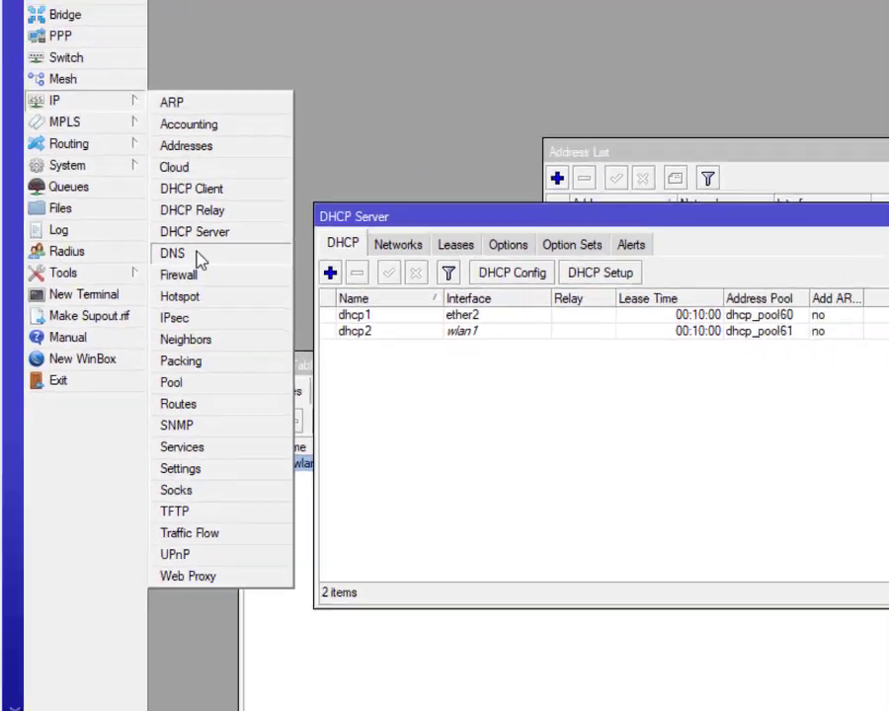
left_click(252, 245)
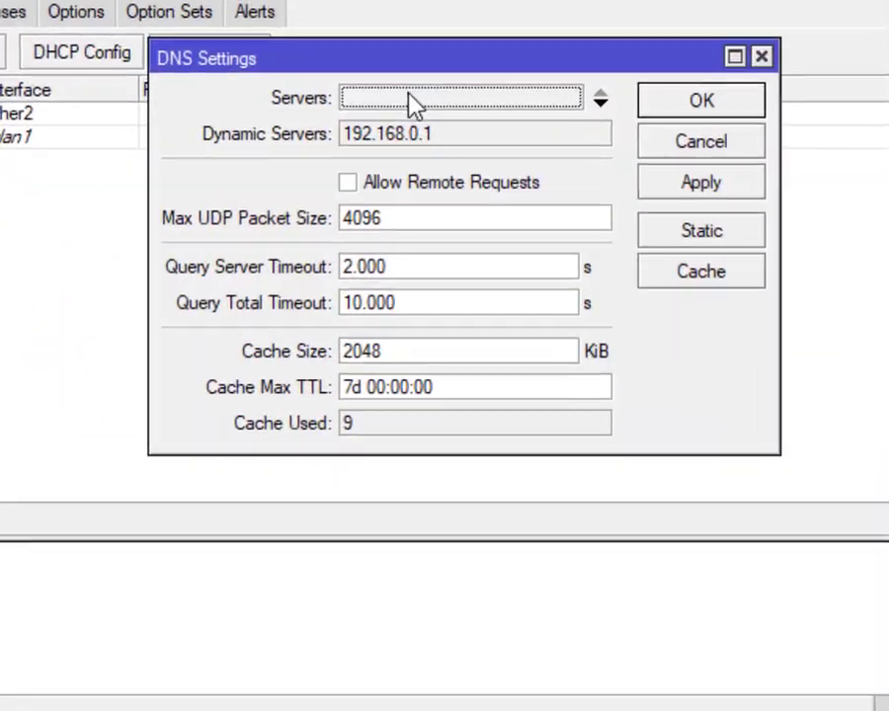
left_click(476, 300)
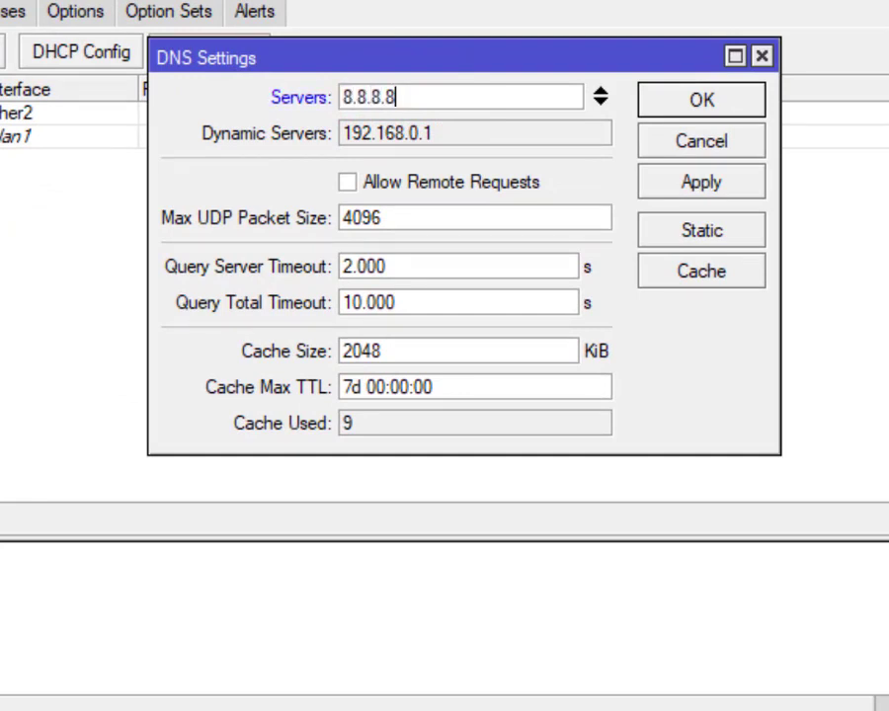
left_click(376, 184)
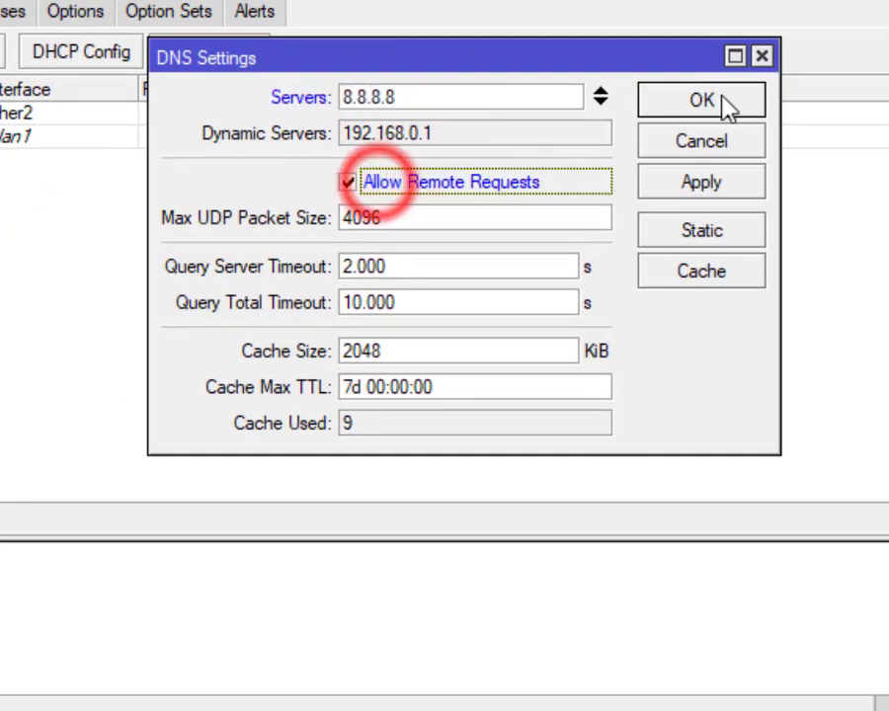
left_click(728, 105)
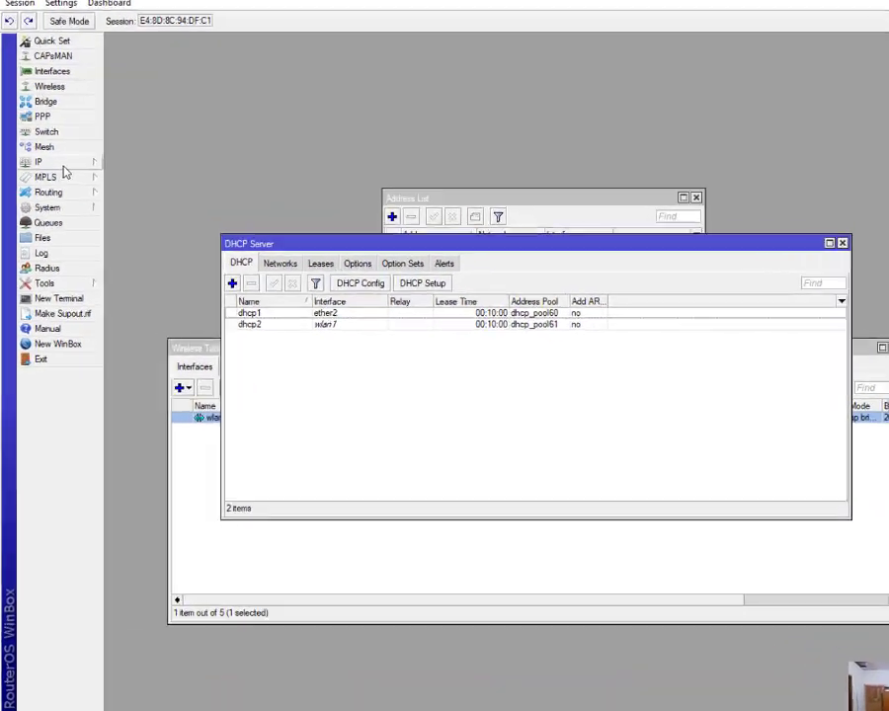
Step: Add a NAT rule: chain srcnat, out interface ether1, action masquerade
left_click(47, 161)
left_click(247, 314)
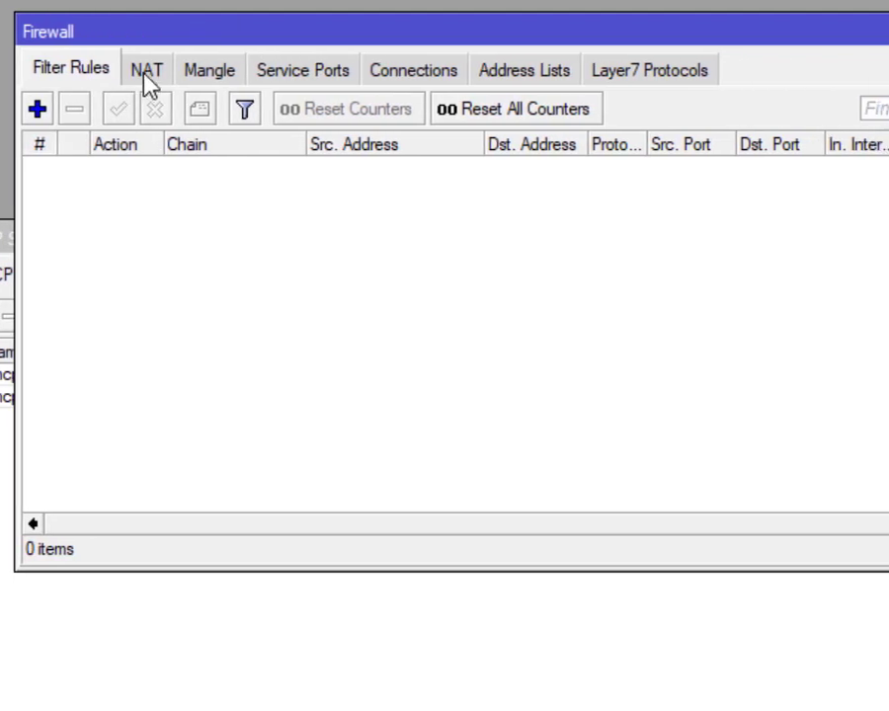
left_click(147, 75)
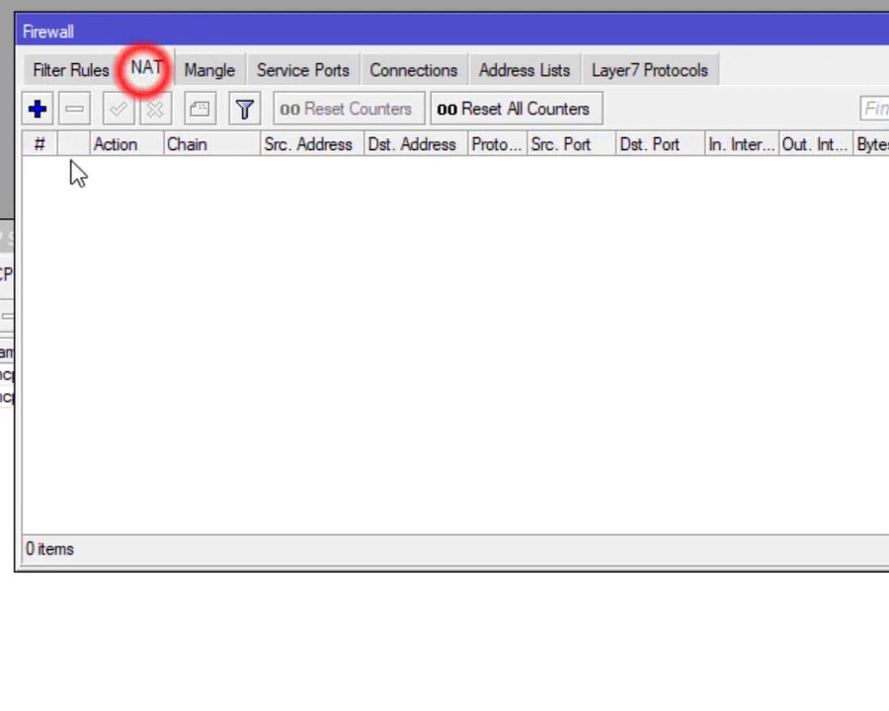
left_click(36, 109)
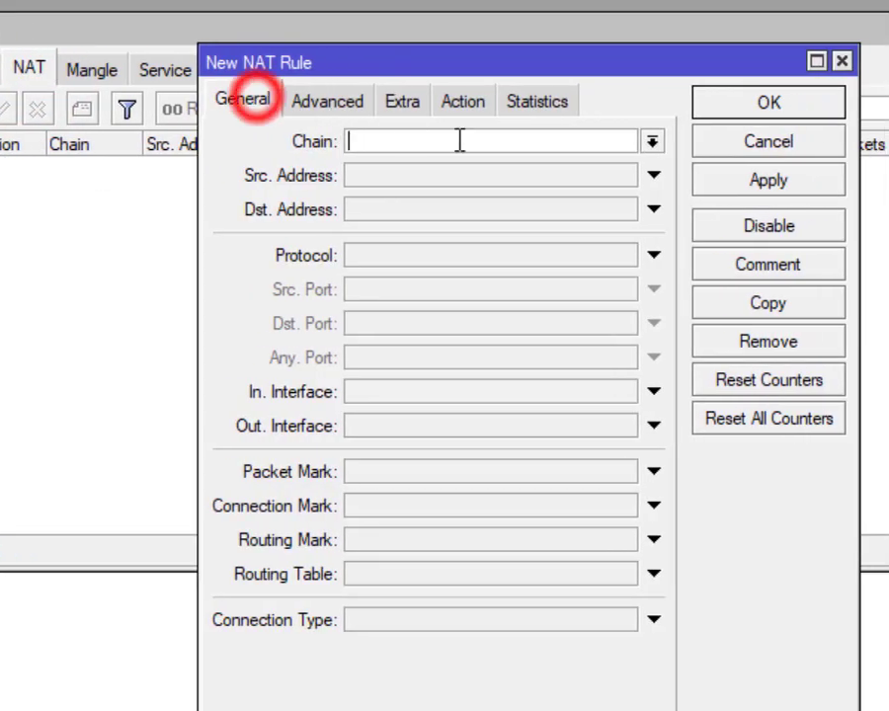
left_click(652, 141)
left_click(507, 186)
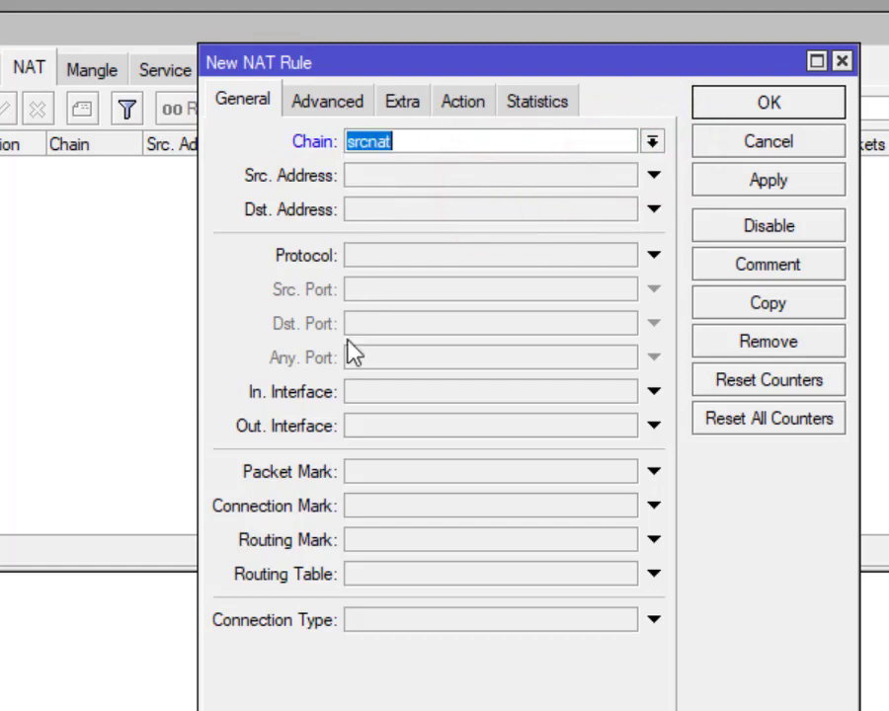
left_click(368, 432)
left_click(466, 95)
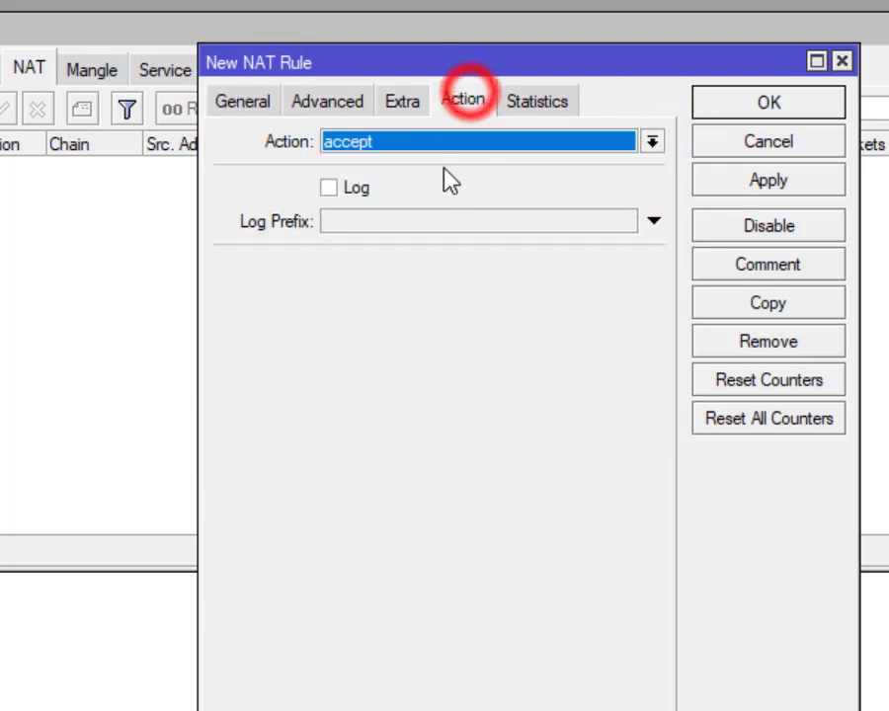
left_click(461, 139)
left_click(449, 281)
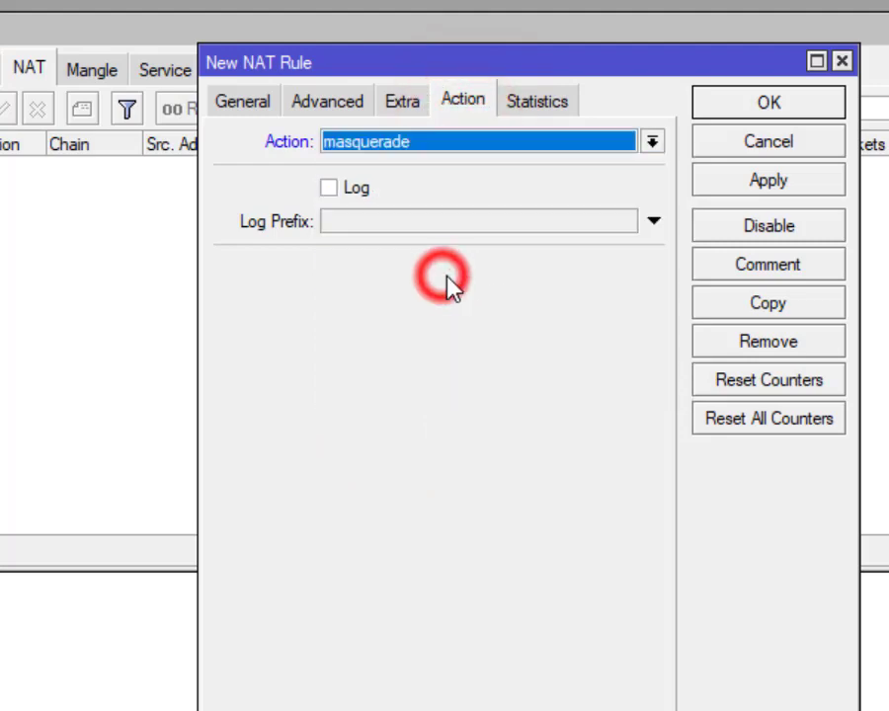
left_click(753, 107)
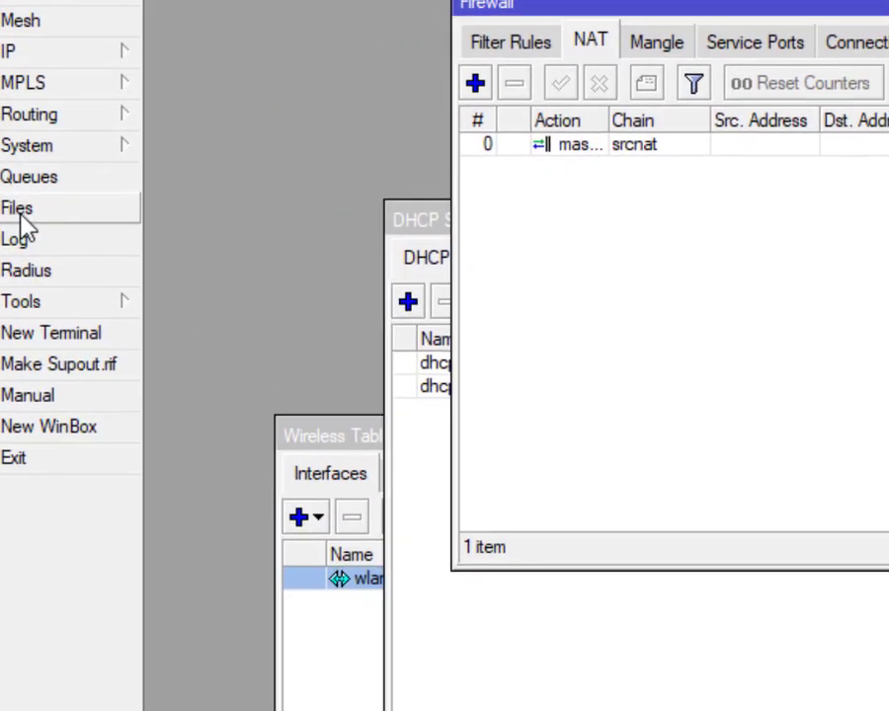
Step: Drag the HOTSPOT MATHAN desktop folder into the router's hotspot folder in the File List
left_click(89, 229)
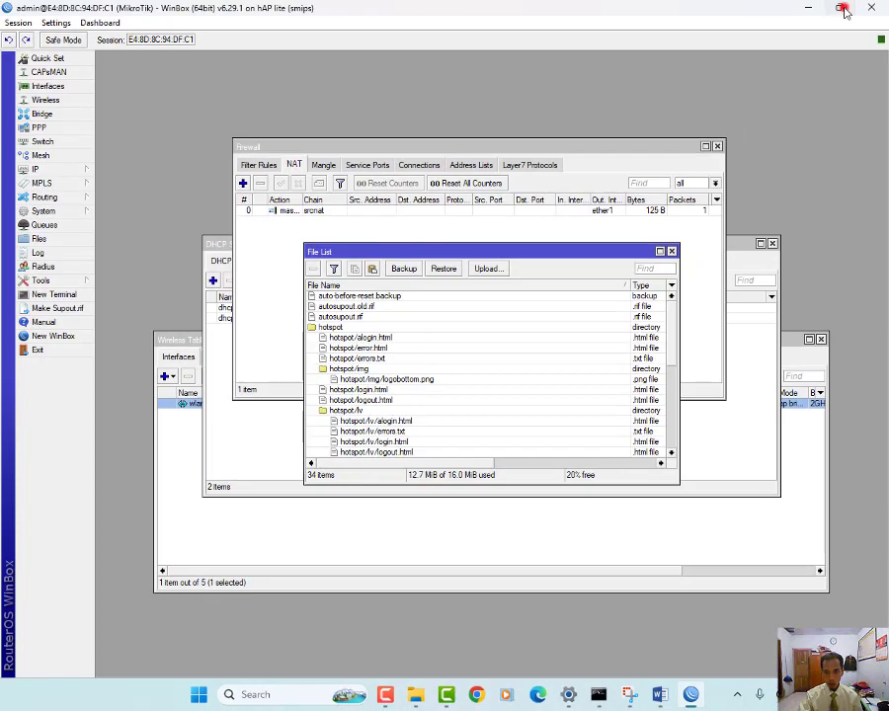
left_click(842, 9)
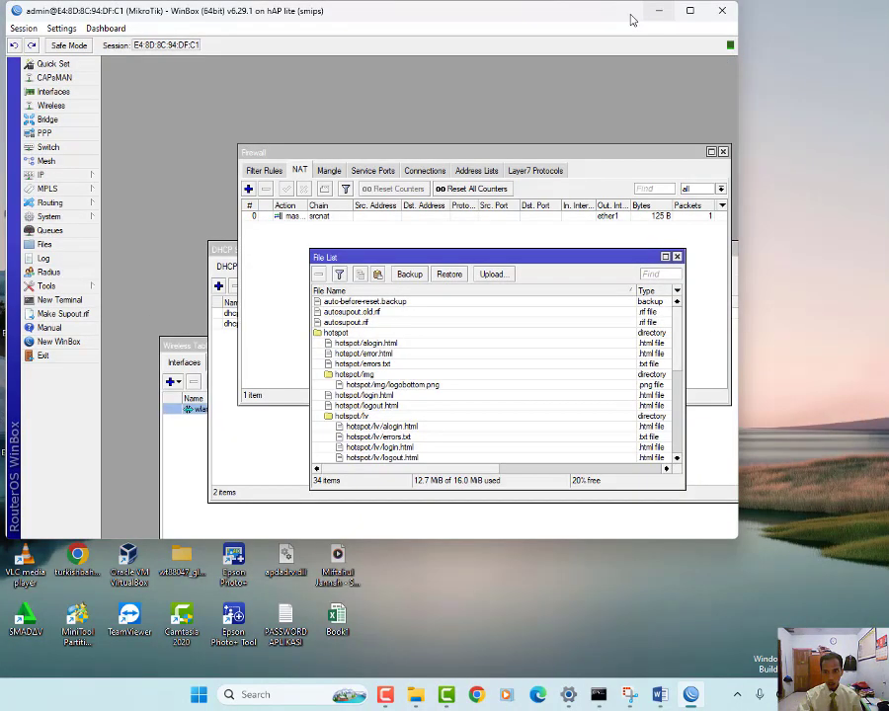
left_click_drag(598, 12, 792, 241)
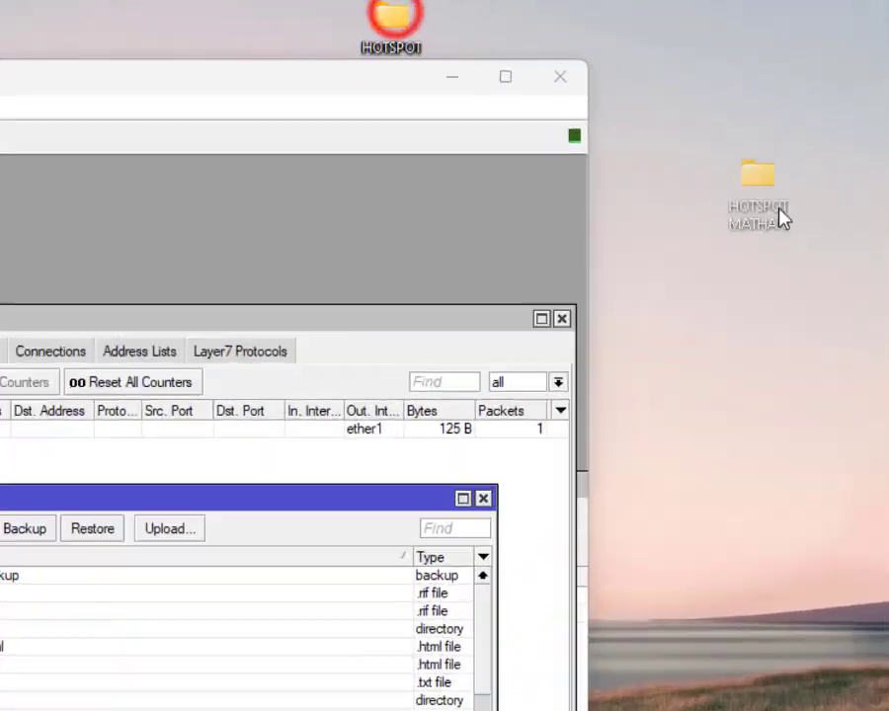
left_click_drag(313, 78, 581, 45)
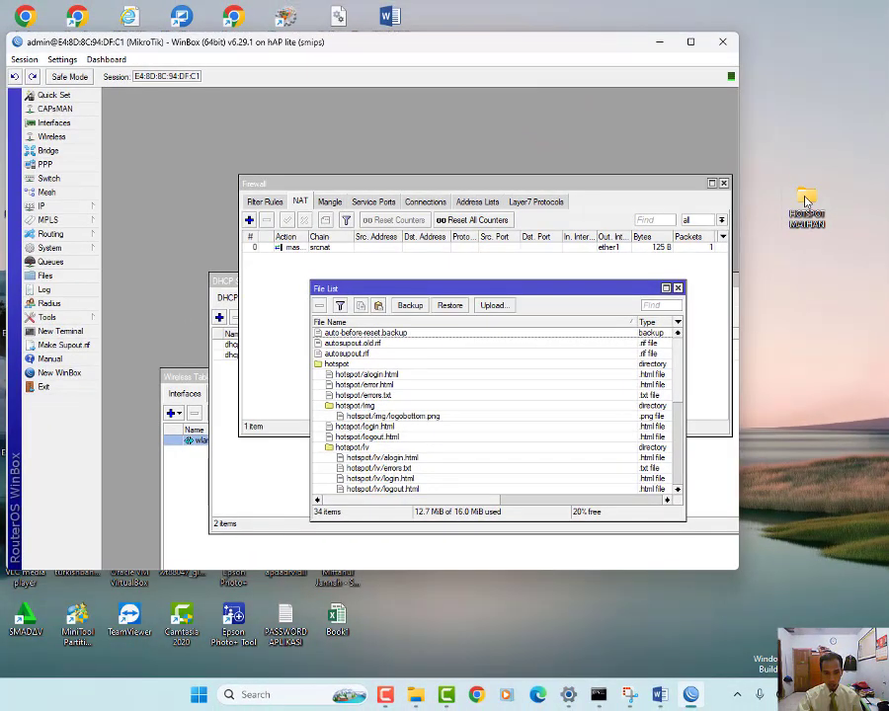
left_click_drag(796, 196, 350, 368)
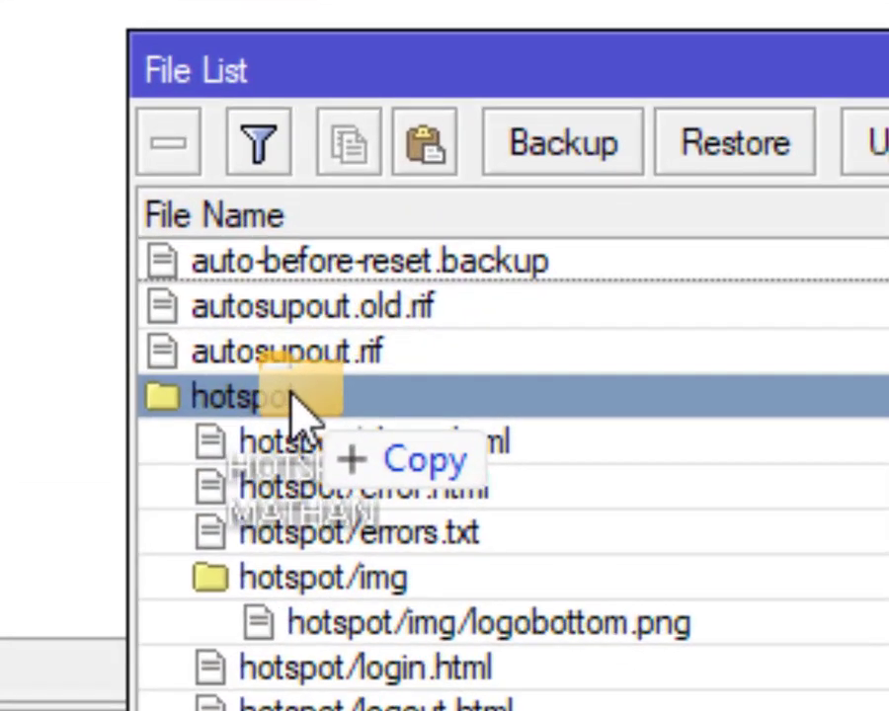
mouse_move(290, 393)
left_mouse_down()
mouse_move(321, 390)
mouse_move(279, 391)
mouse_move(280, 403)
left_mouse_up()
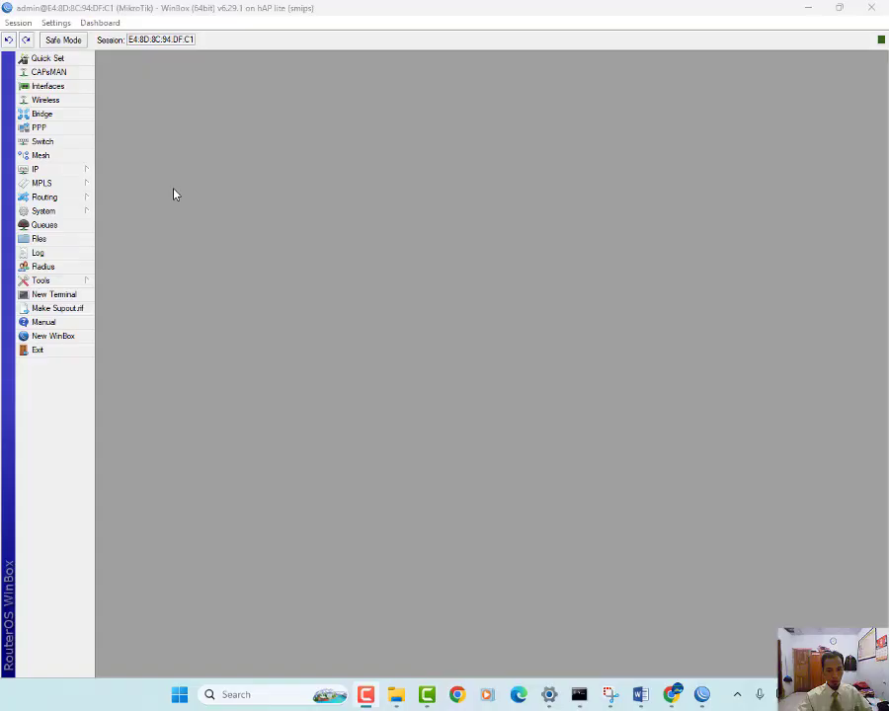
Step: Start Hotspot Setup on wlan1, accepting network 192.168.100.1/24 and the default address pool
left_click(105, 227)
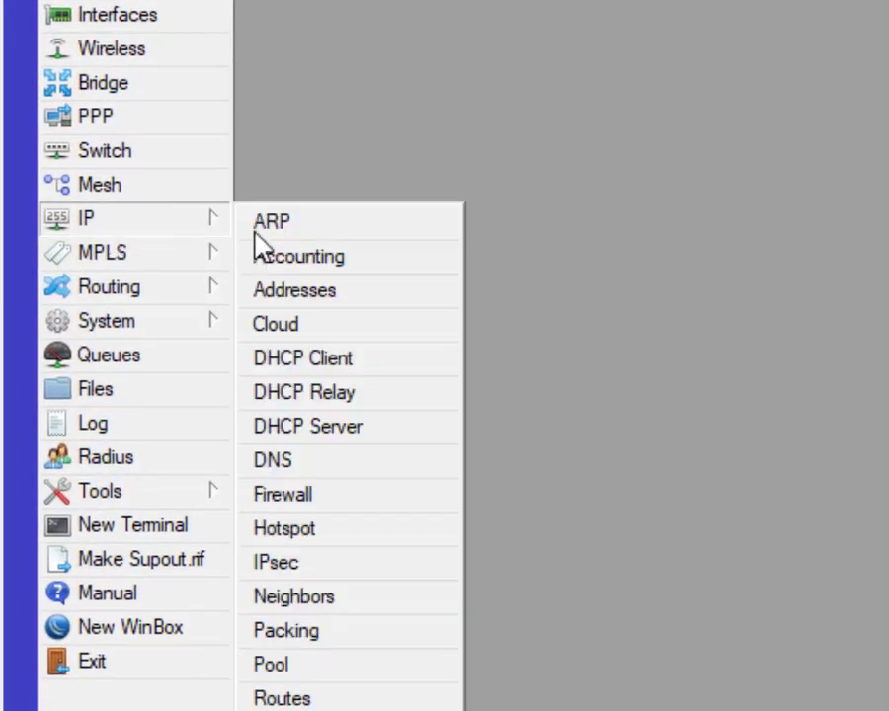
left_click(272, 474)
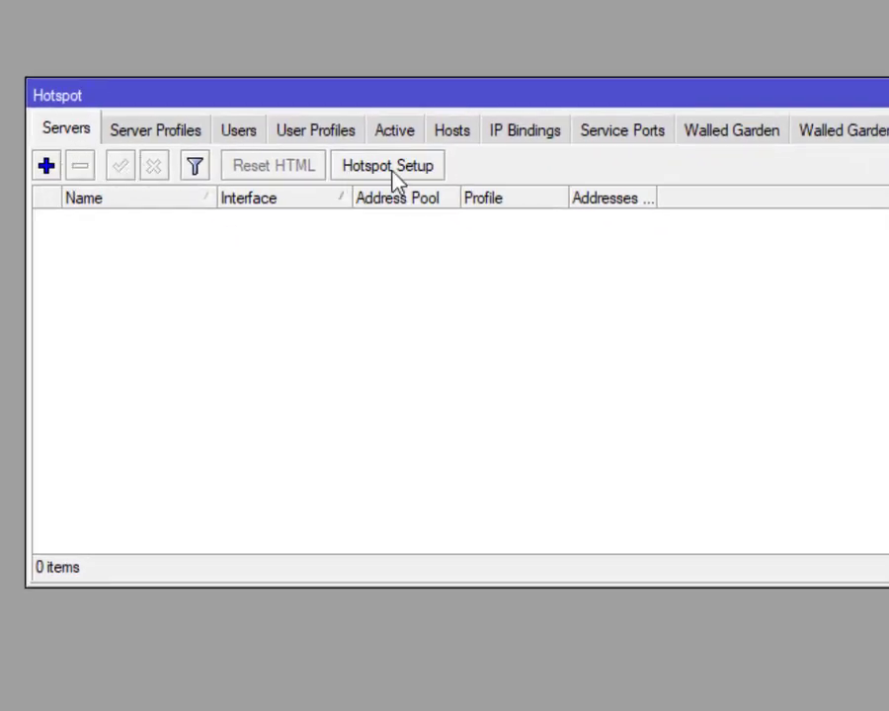
left_click(395, 179)
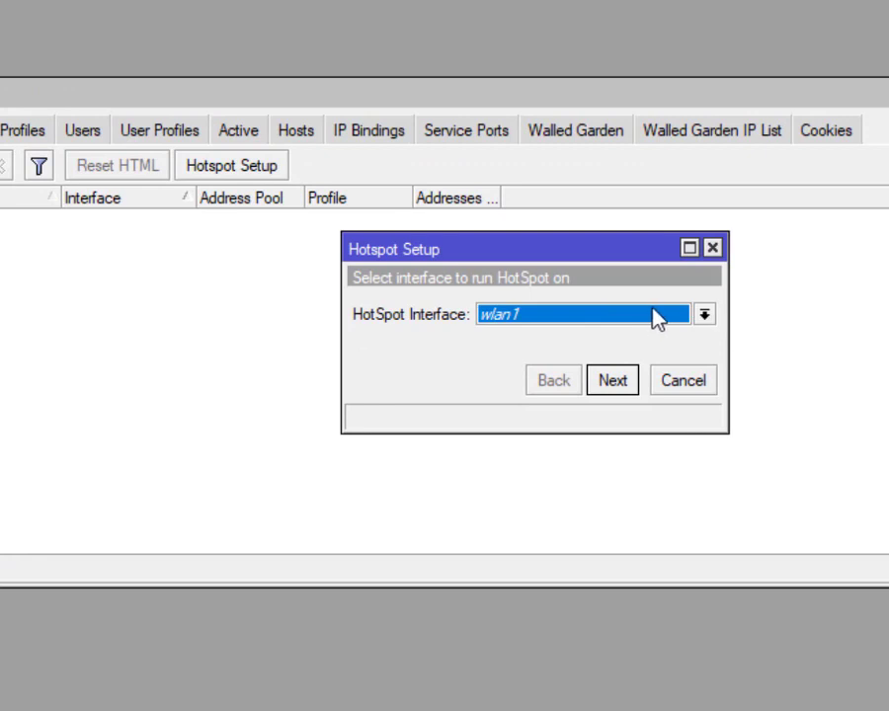
left_click(656, 316)
left_click(604, 405)
left_click(613, 388)
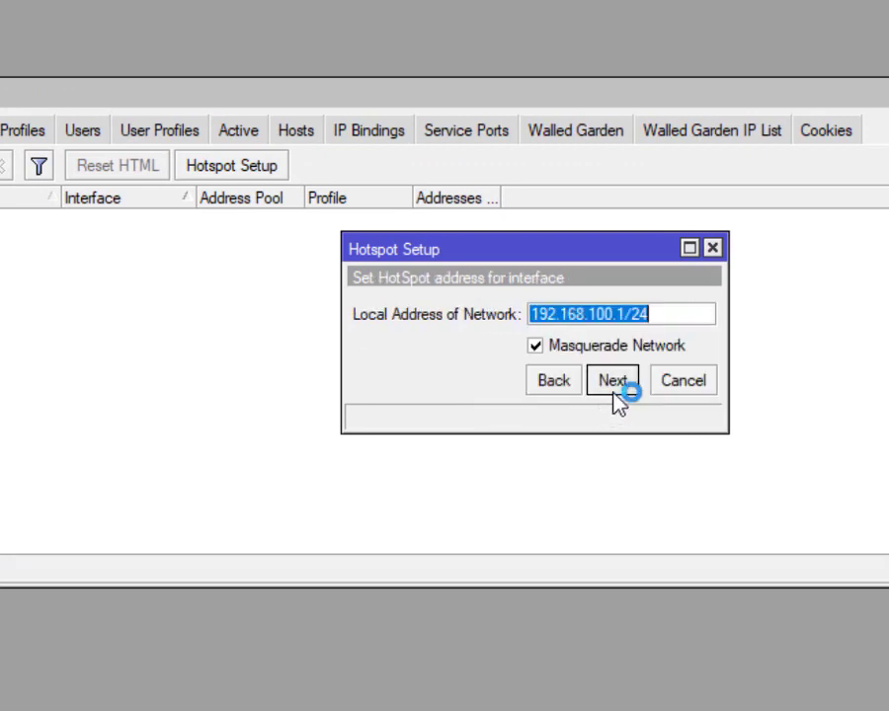
left_click(614, 383)
left_click(614, 383)
Step: Choose no certificate, DNS server 8.8.8.8 and DNS name namasiswa, and finish setup
left_click(703, 314)
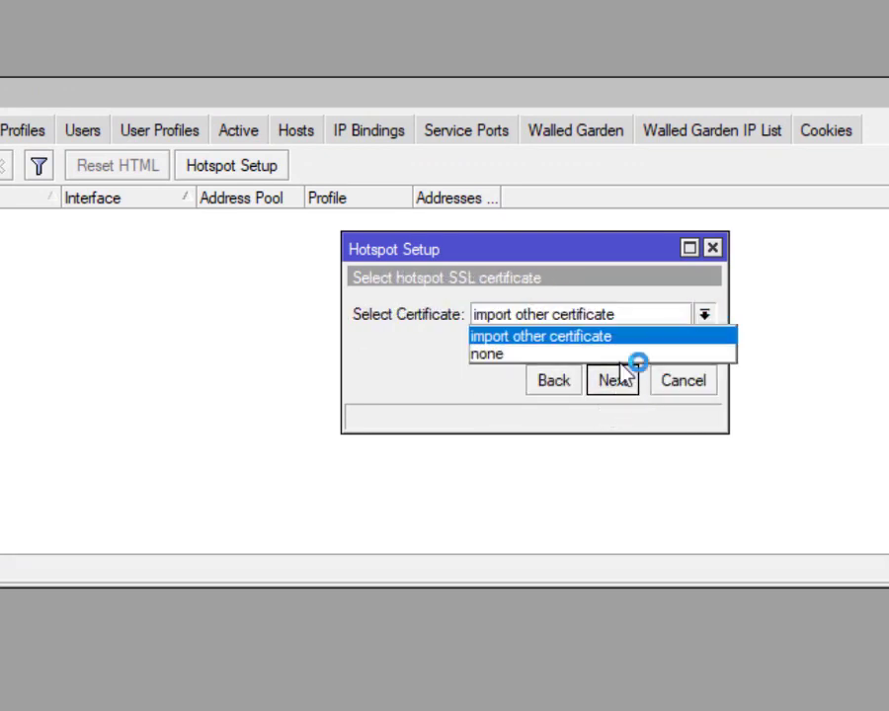
left_click(607, 355)
left_click(620, 387)
left_click(622, 391)
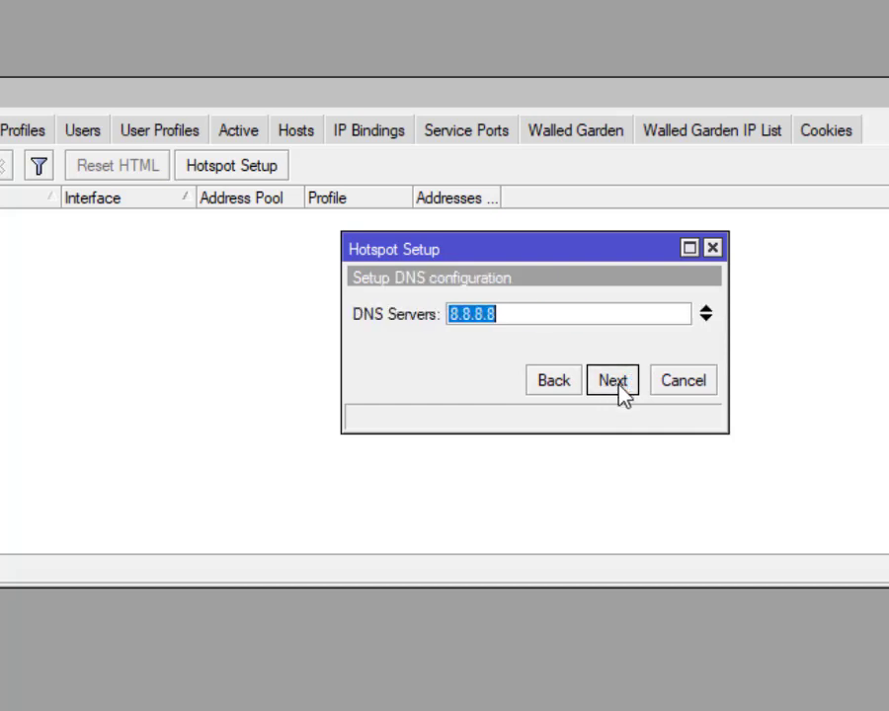
left_click(619, 389)
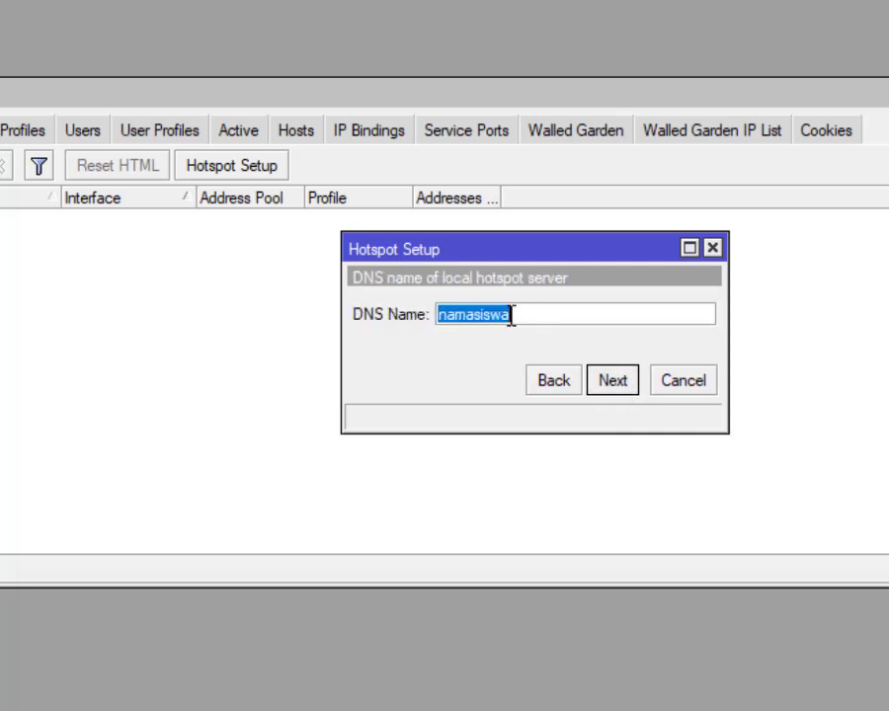
type("nam")
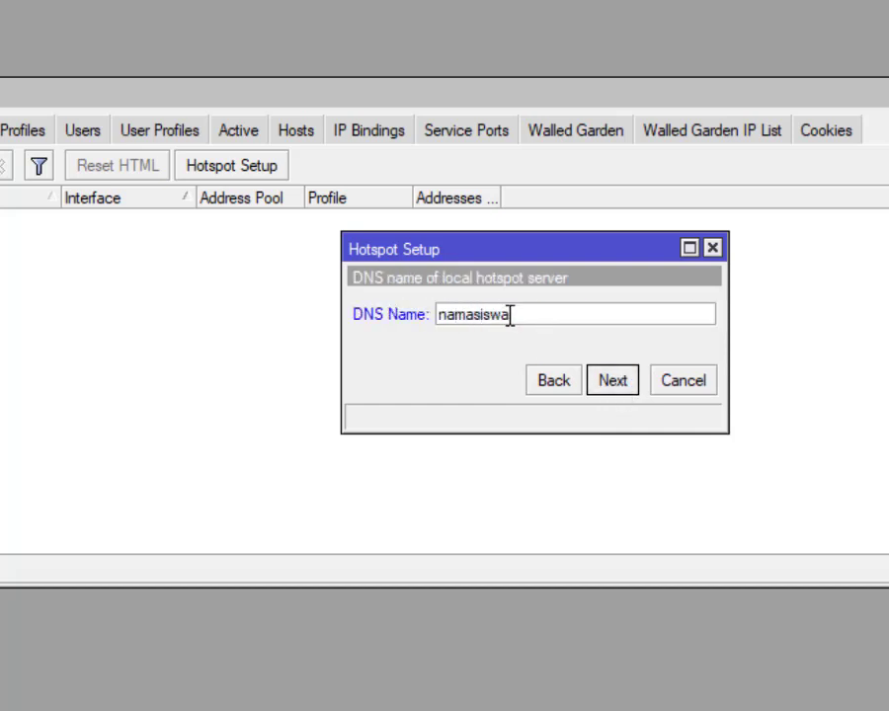
type("asiswa")
left_click(629, 381)
left_click(628, 383)
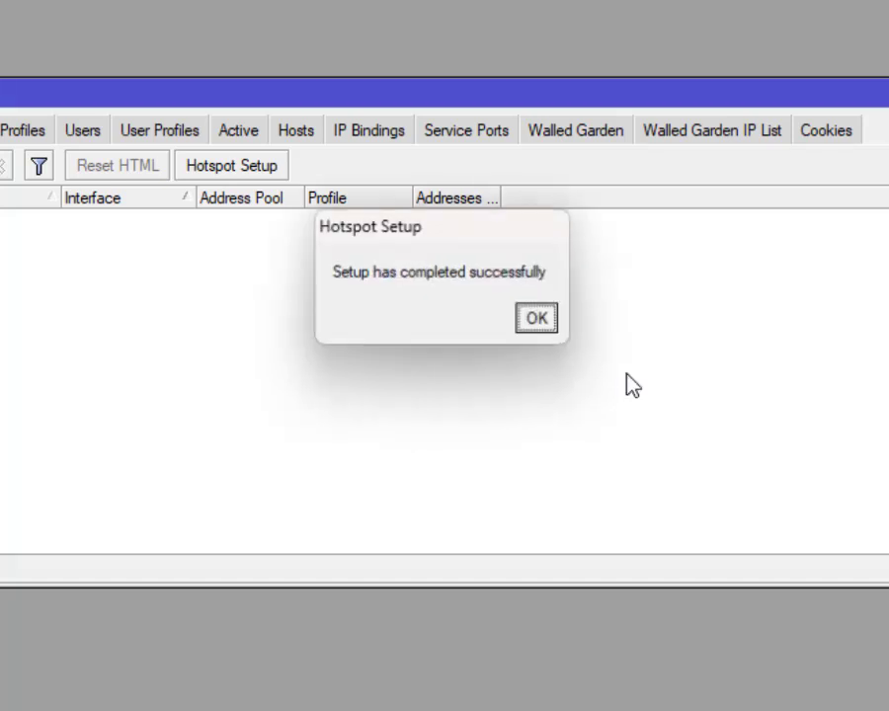
left_click(536, 318)
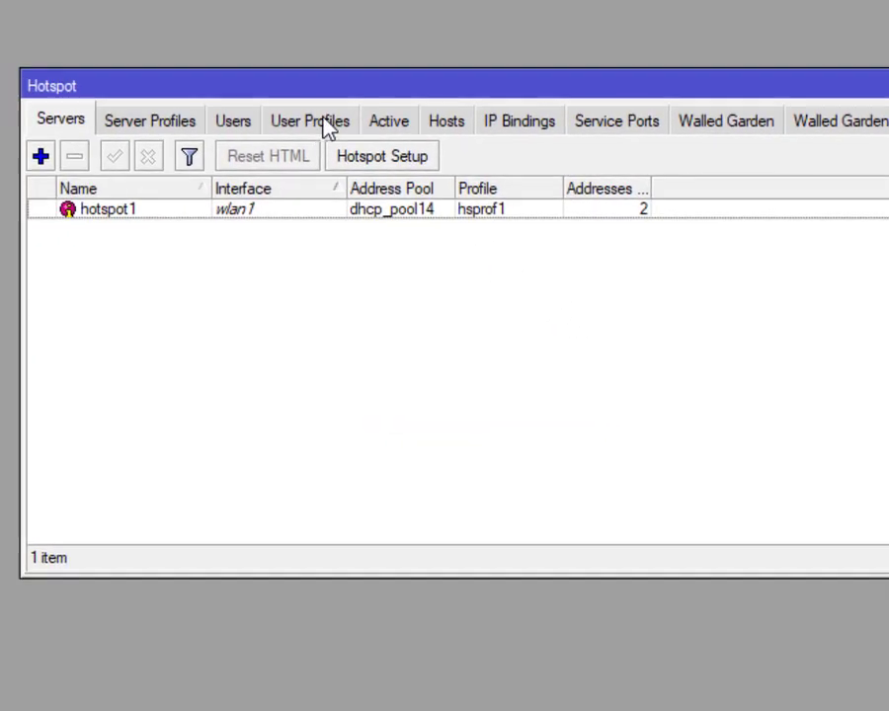
Step: Create hotspot user profile uprof1 with Shared Users set to 15
left_click(333, 129)
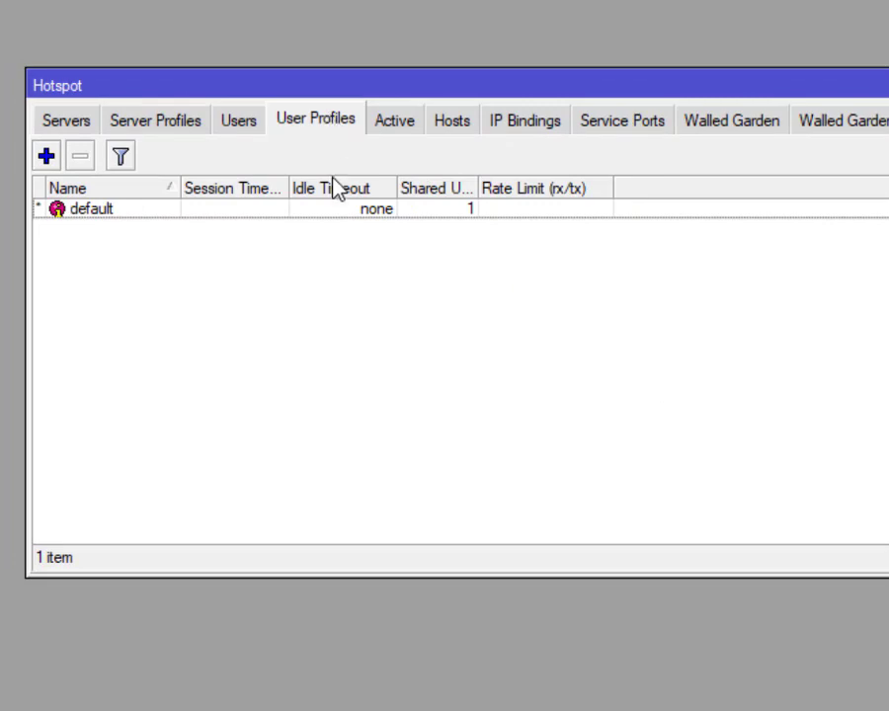
left_click(45, 156)
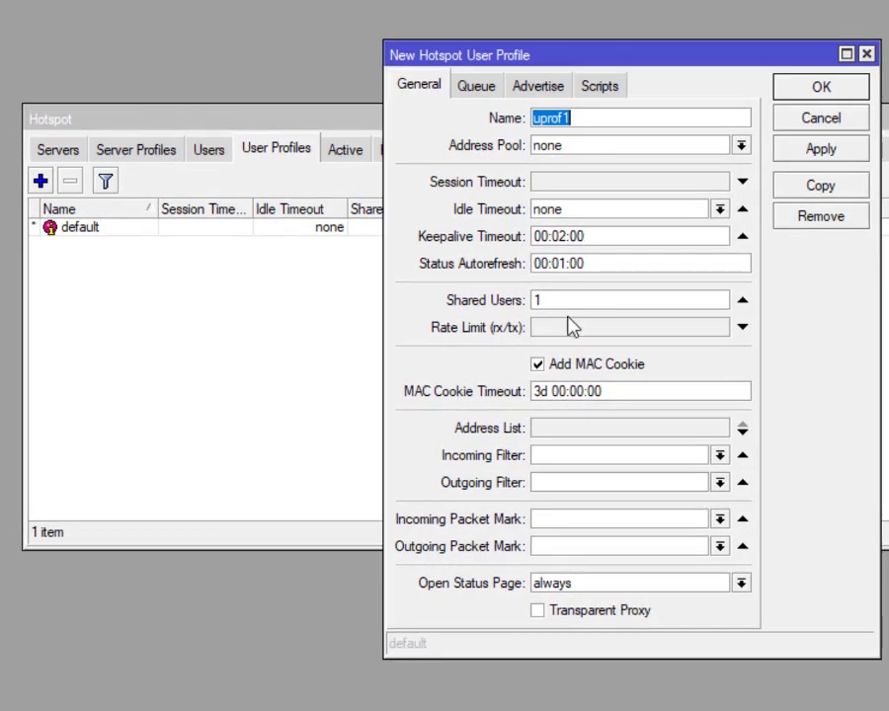
left_click(565, 301)
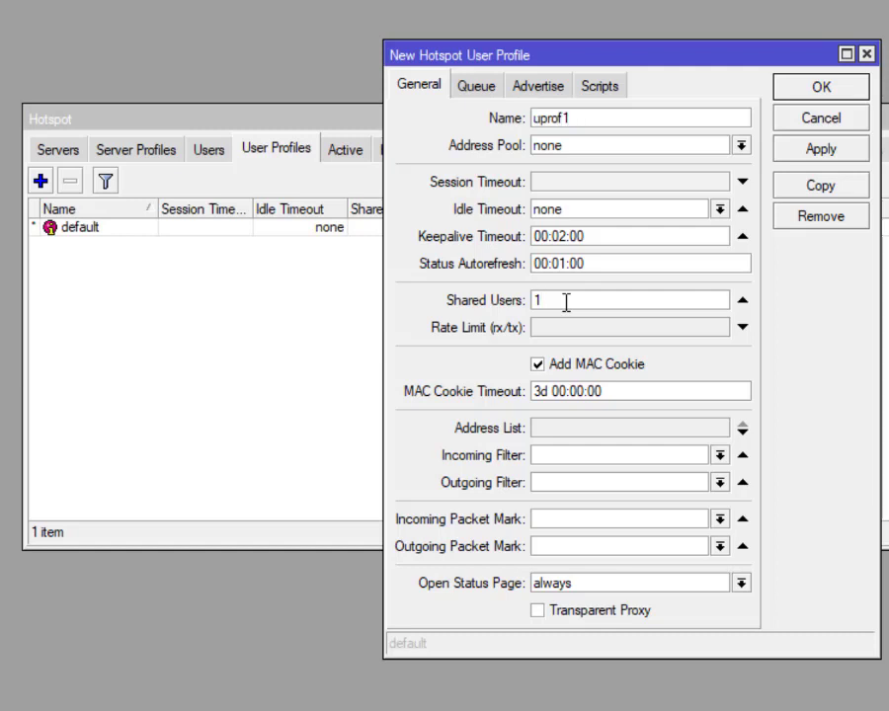
type("5")
left_click(803, 95)
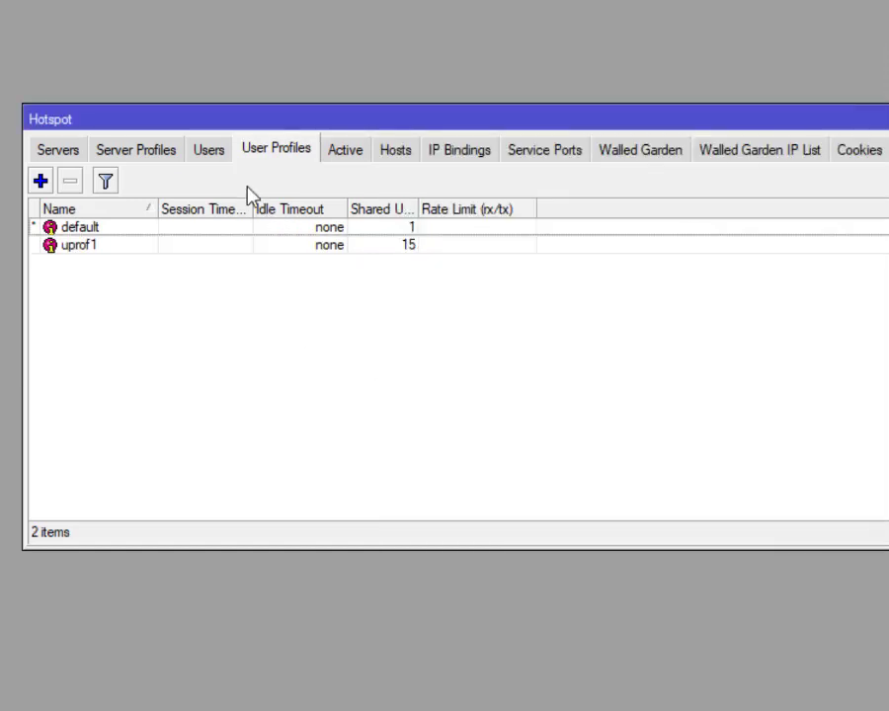
Step: Add hotspot user siswa with a password, assigned to the uprof1 profile
left_click(217, 156)
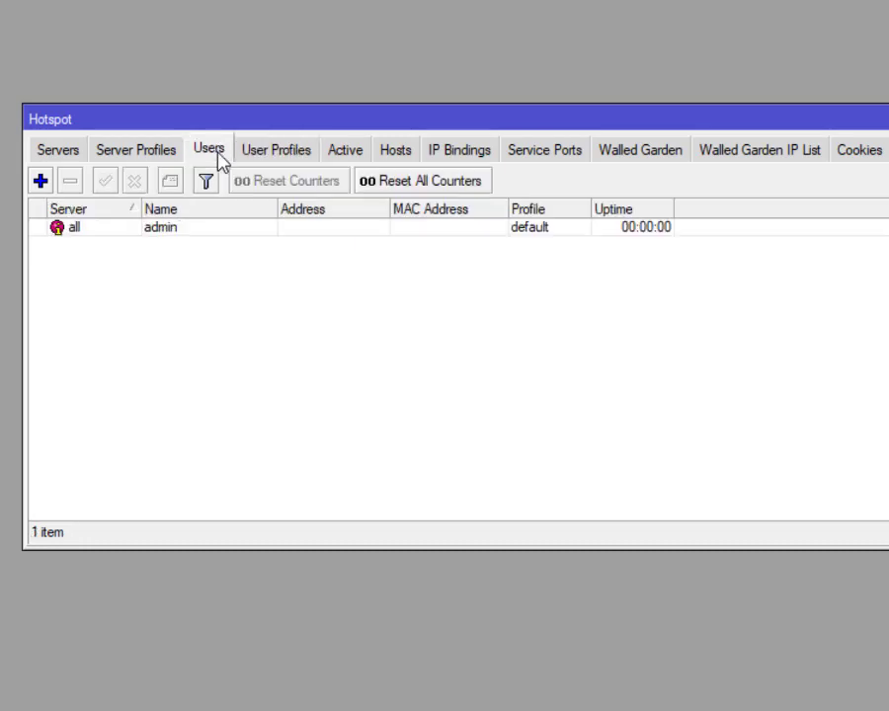
left_click(44, 185)
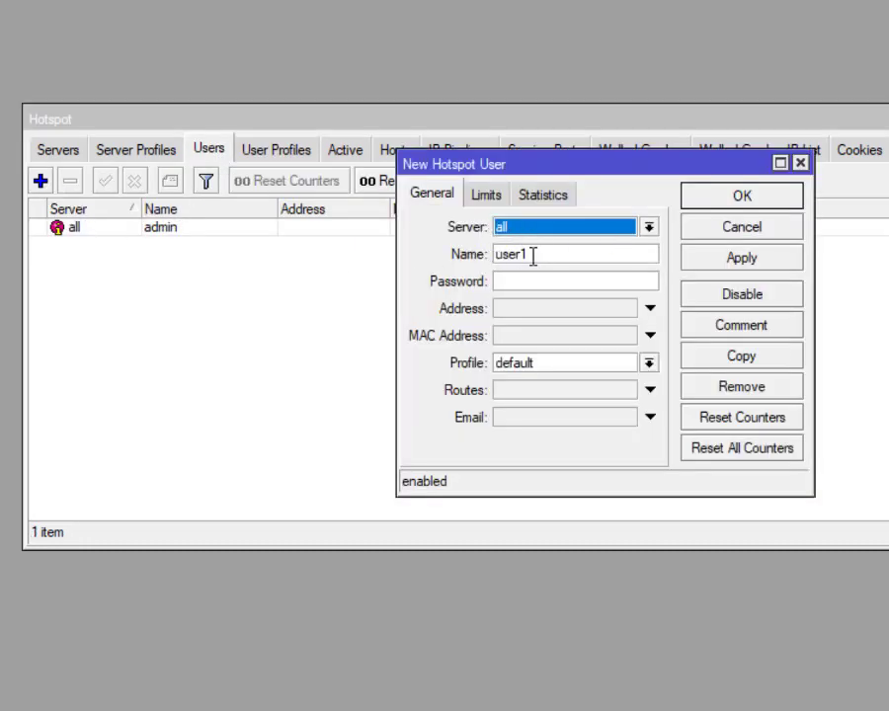
key("Tab")
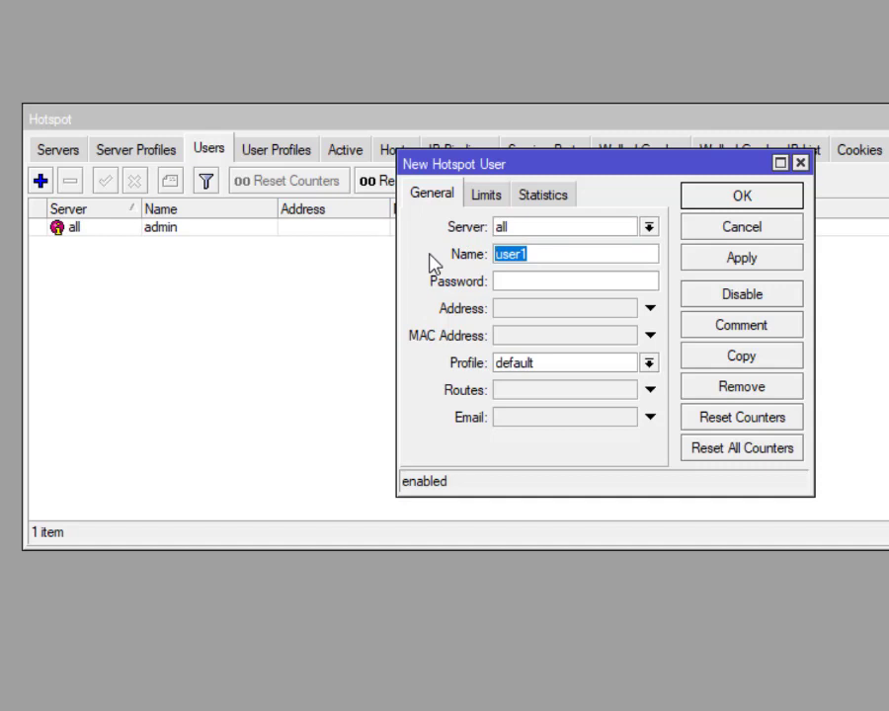
type("siswa")
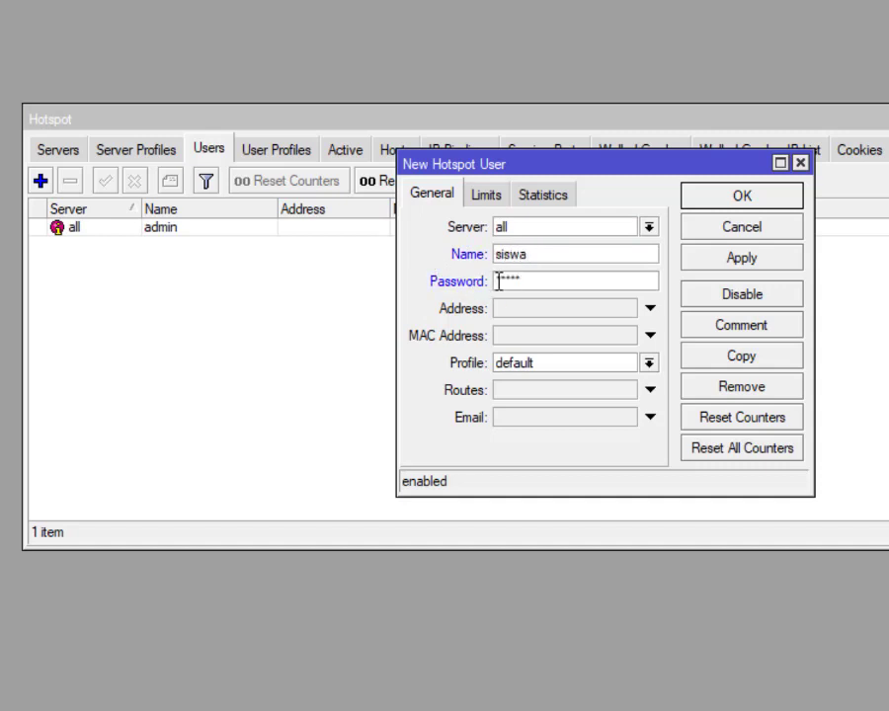
left_click(549, 364)
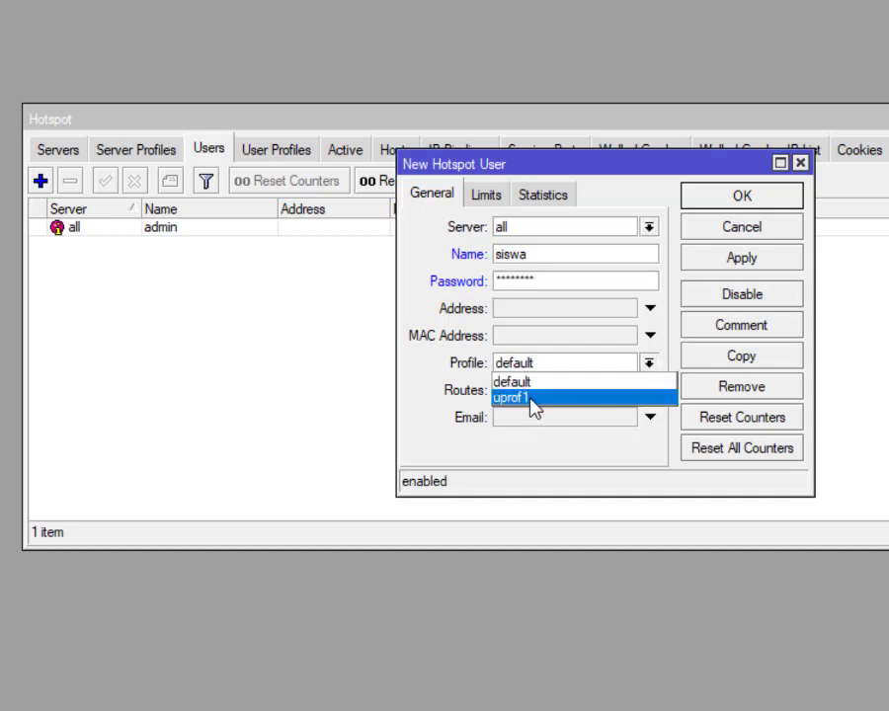
left_click(529, 397)
left_click(691, 202)
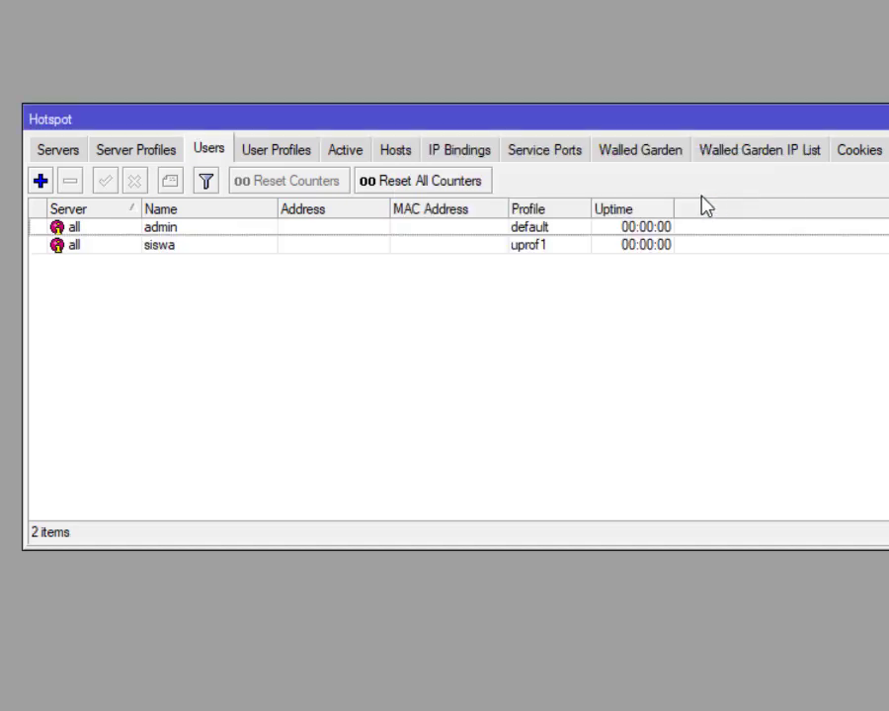
Step: Set server profile hsprof1's HTML Directory to hotspot/HOTSPOT MATHAN and save it
left_click(142, 160)
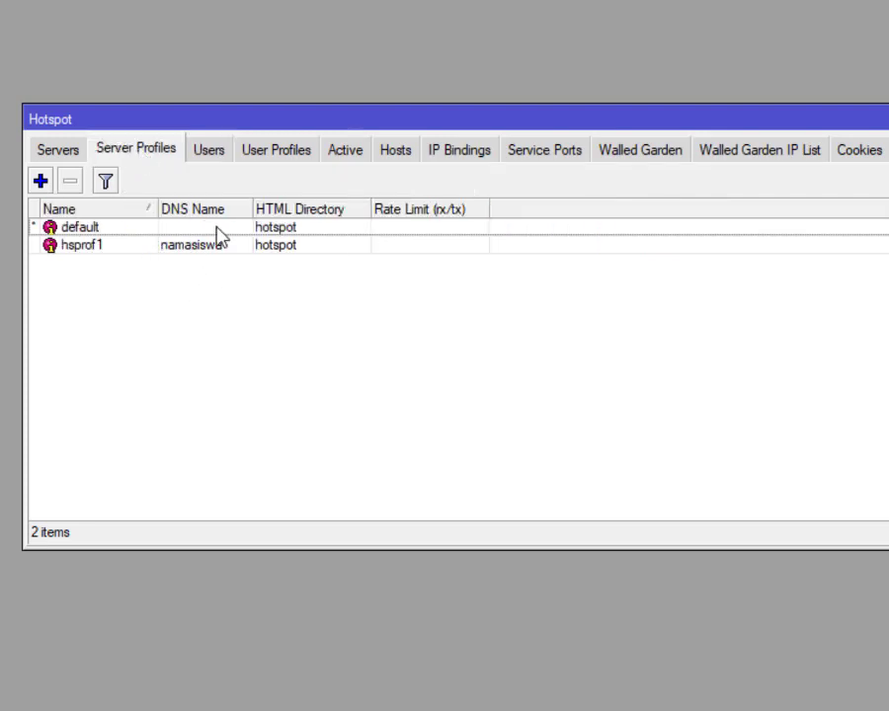
double_click(90, 249)
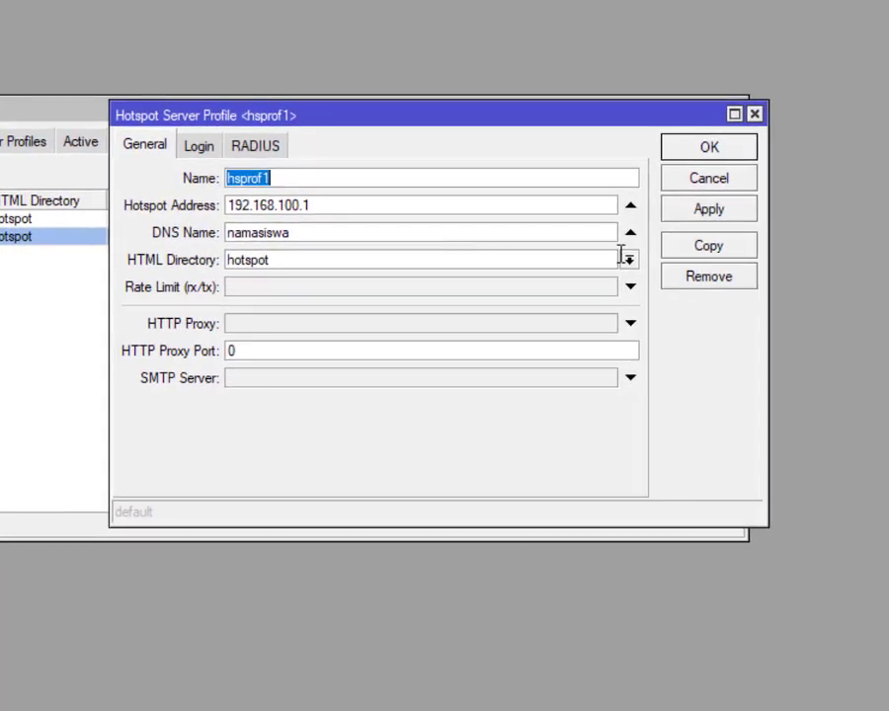
left_click(629, 261)
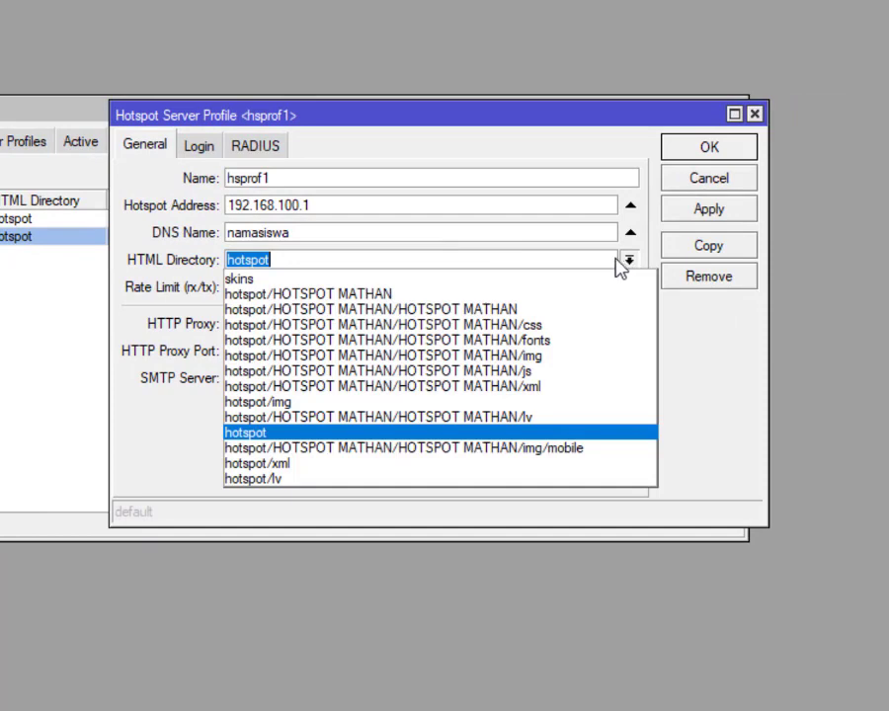
left_click(385, 294)
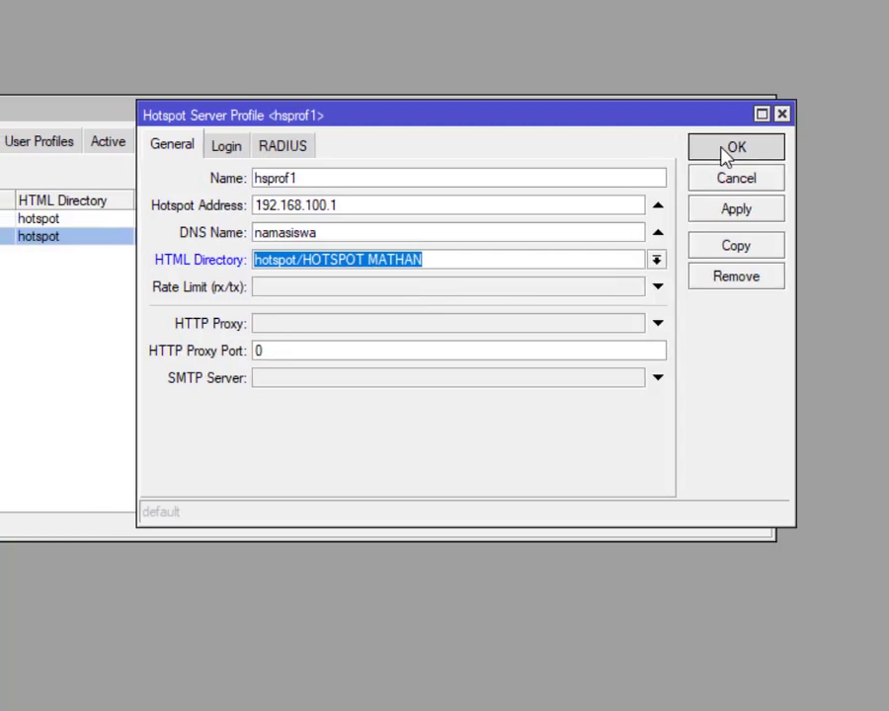
left_click(700, 155)
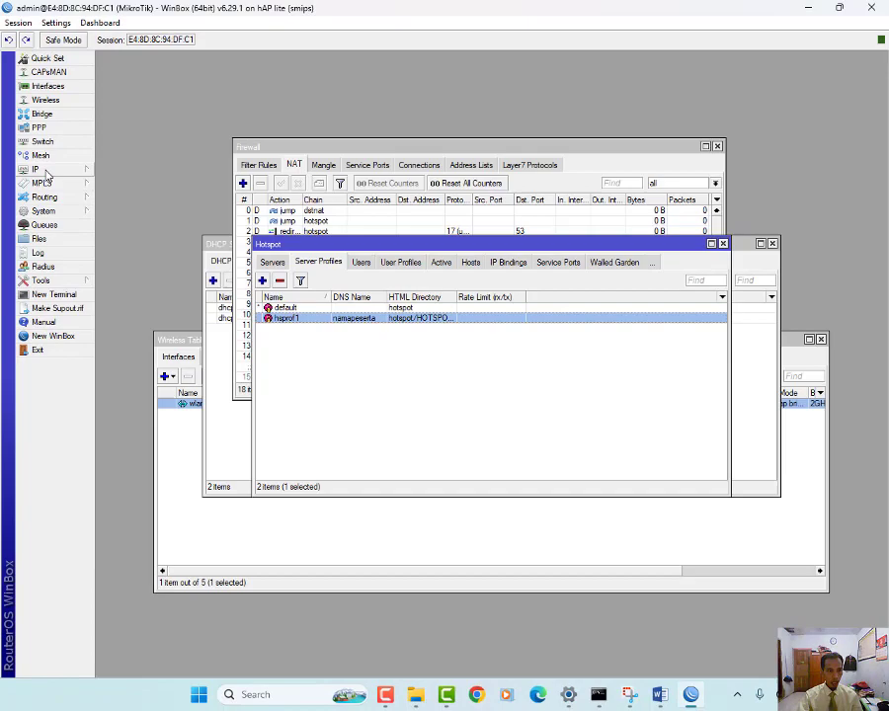
Step: Enable the web proxy with Anonymous and Cache On Disk, and enter the cache administrator's e-mail
left_click(35, 169)
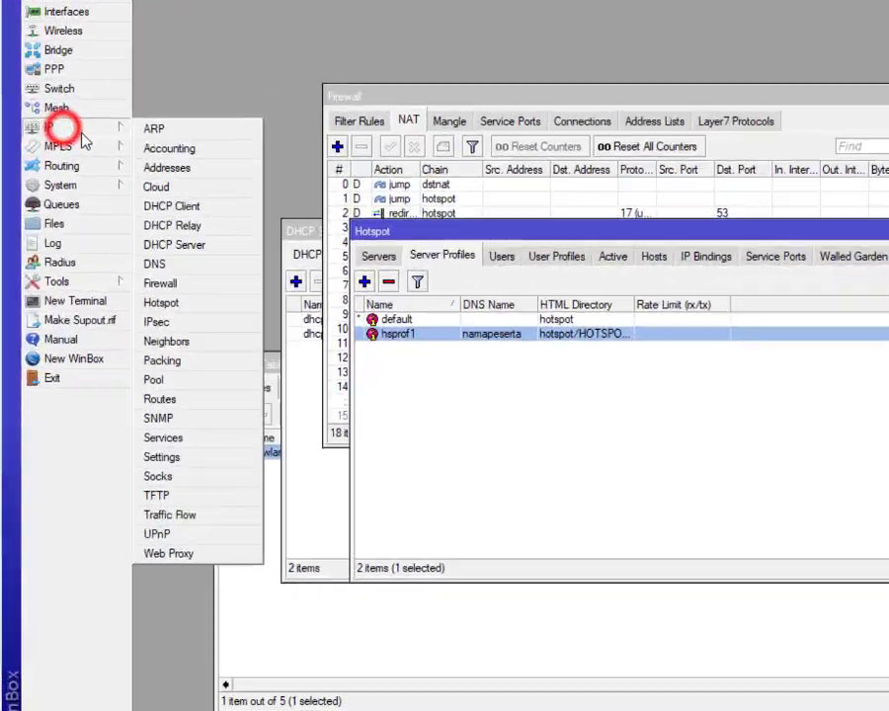
left_click(264, 681)
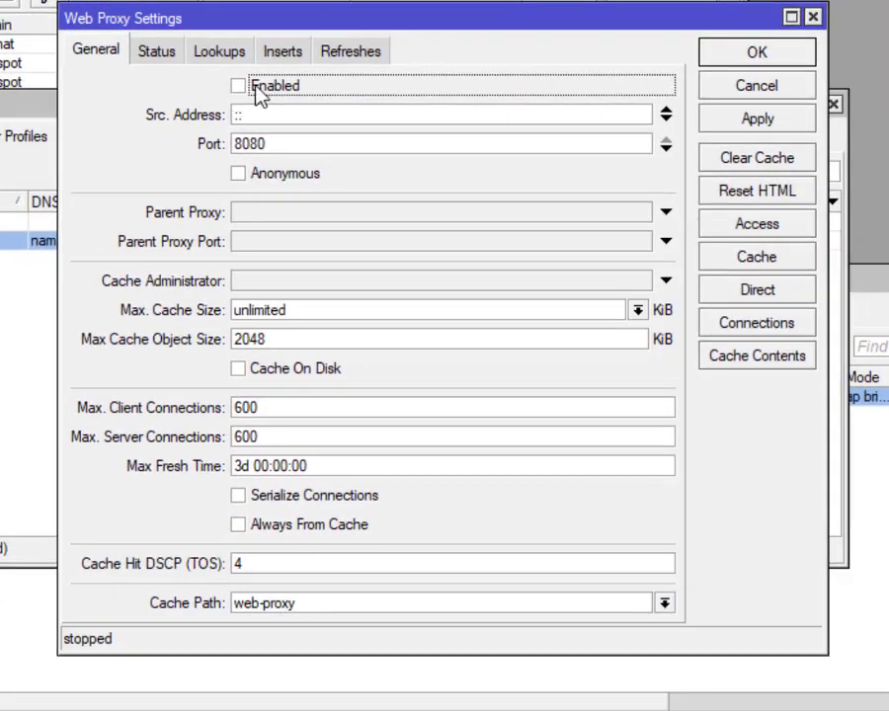
left_click(239, 88)
left_click(239, 175)
left_click(238, 369)
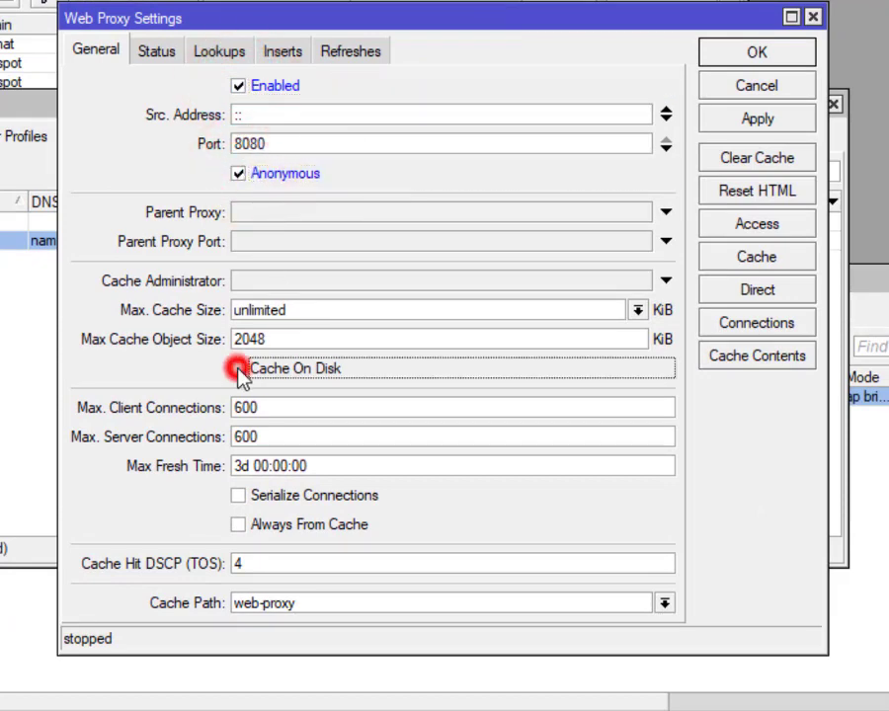
left_click(273, 284)
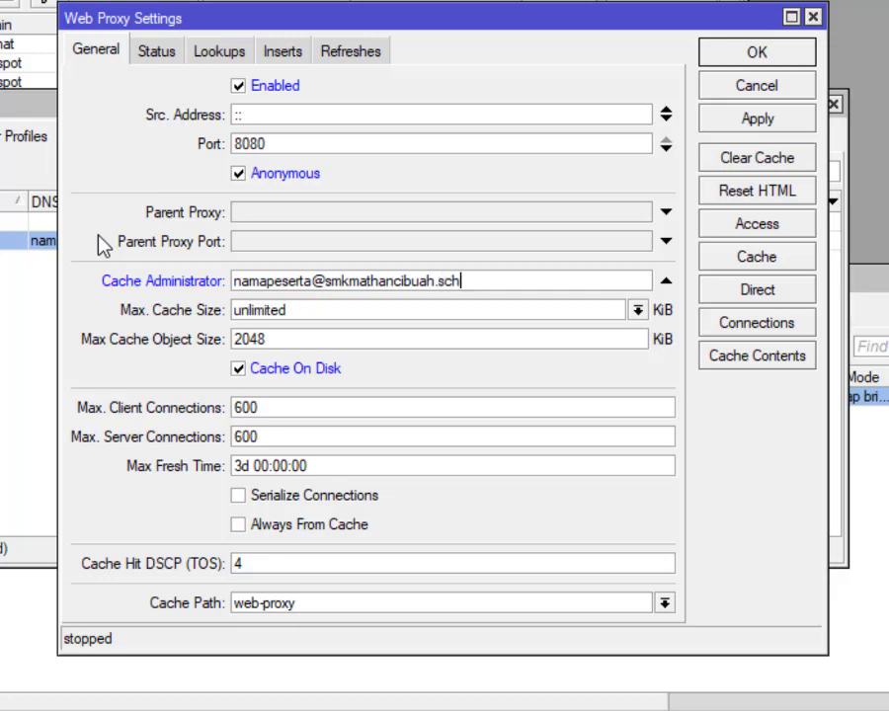
left_click(753, 53)
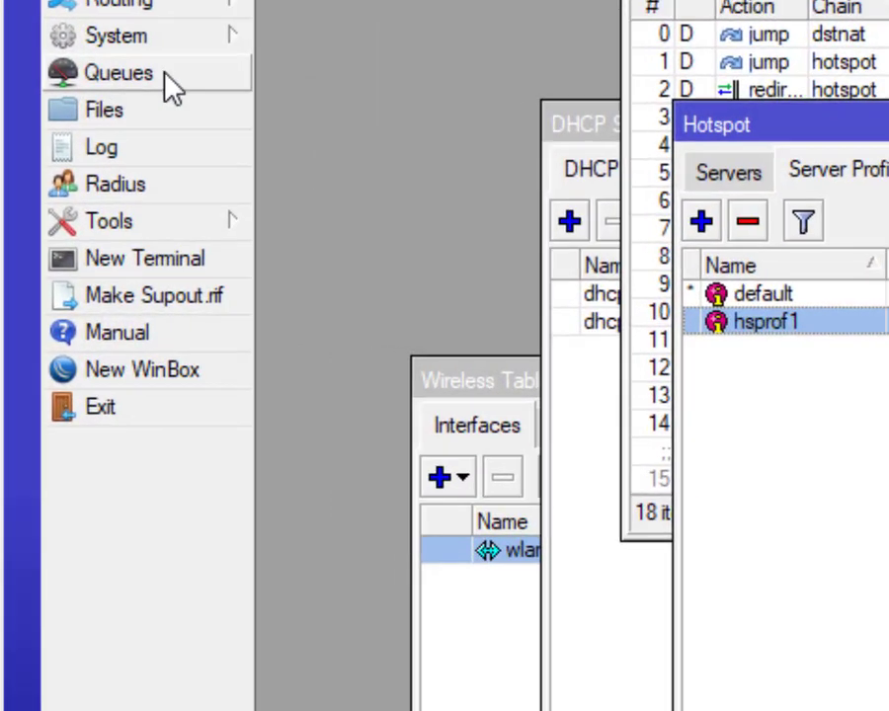
Step: Delete the existing hotspot entry from the Simple Queues list
left_click(57, 226)
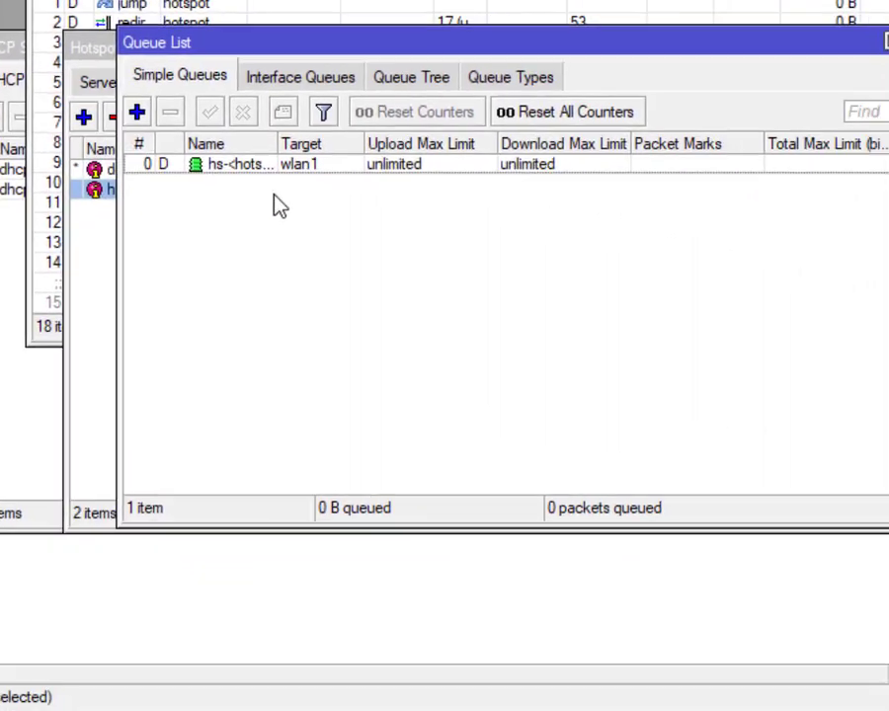
left_click(176, 165)
left_click(169, 111)
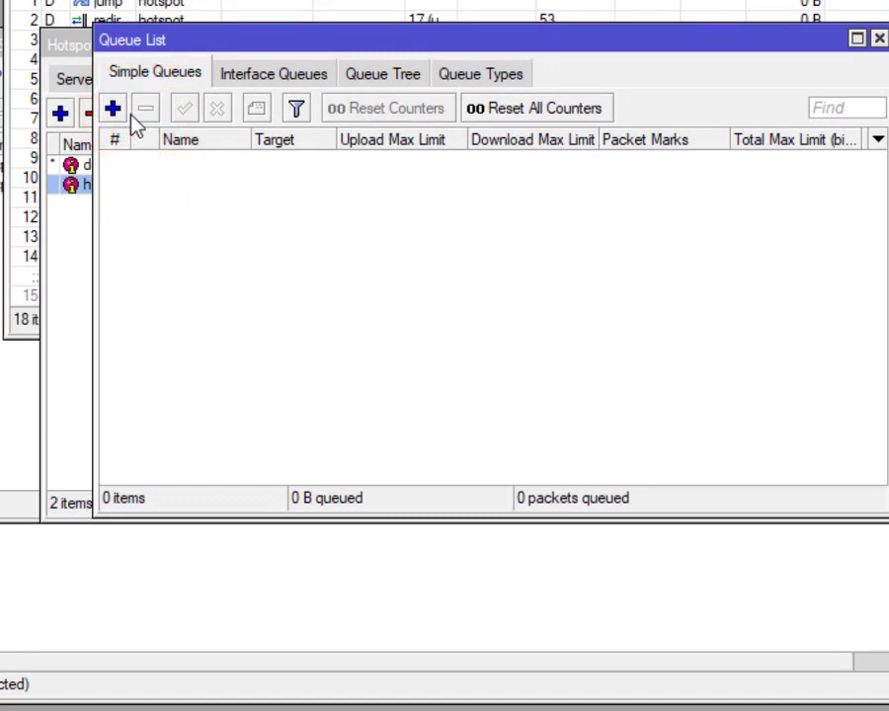
Step: Add simple queue queue1 targeting wlan1 with a 10M upload and 10M download max limit
left_click(114, 110)
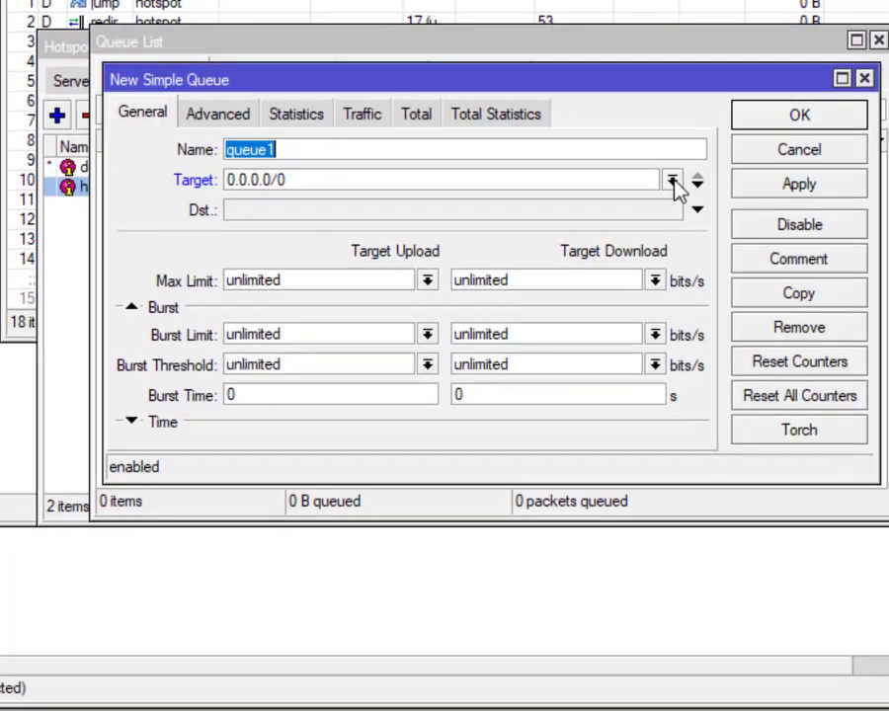
left_click(672, 179)
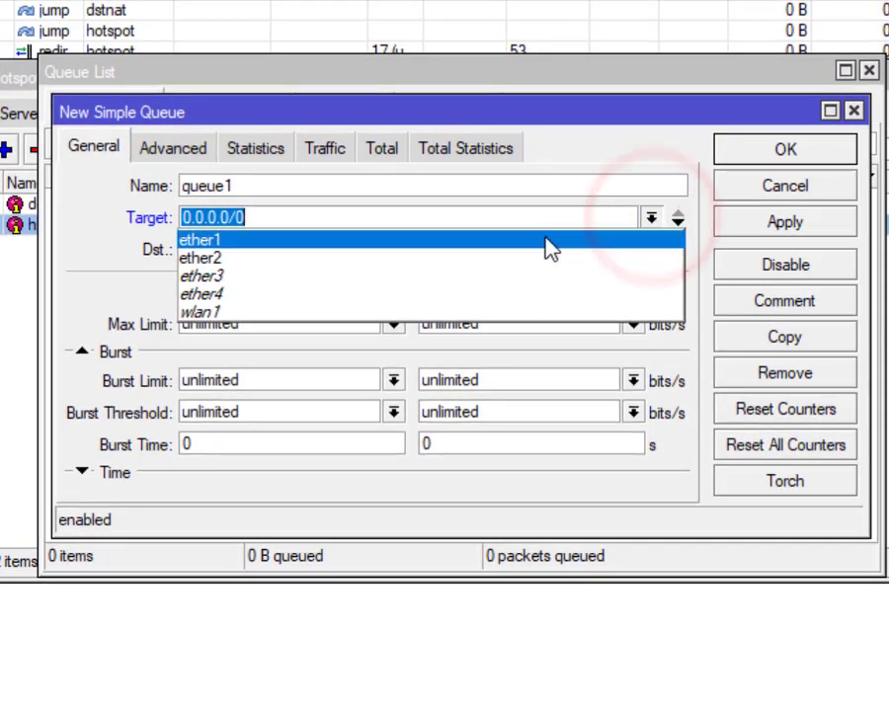
left_click(411, 312)
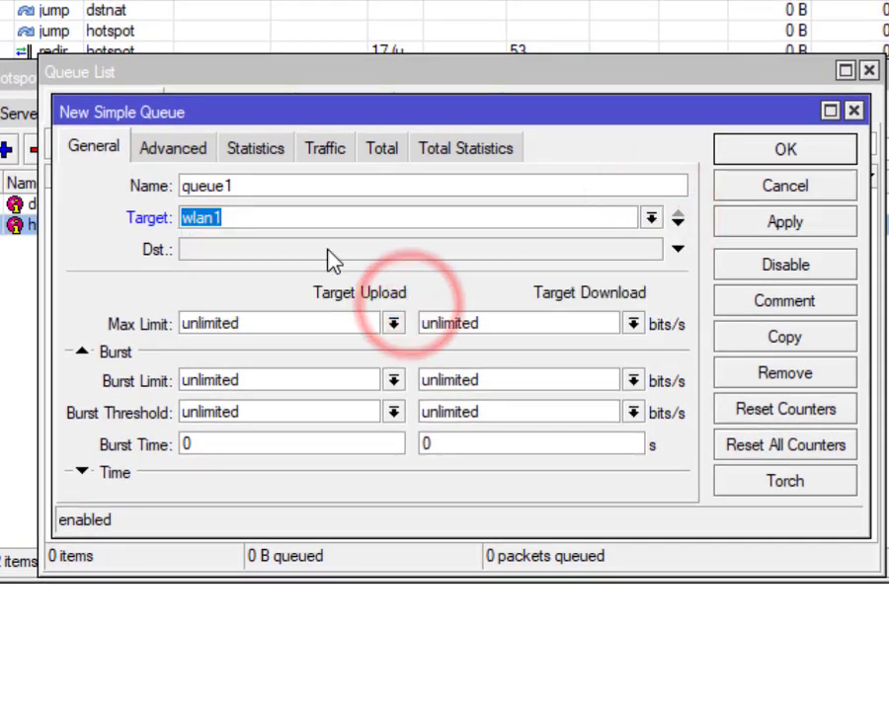
left_click(394, 325)
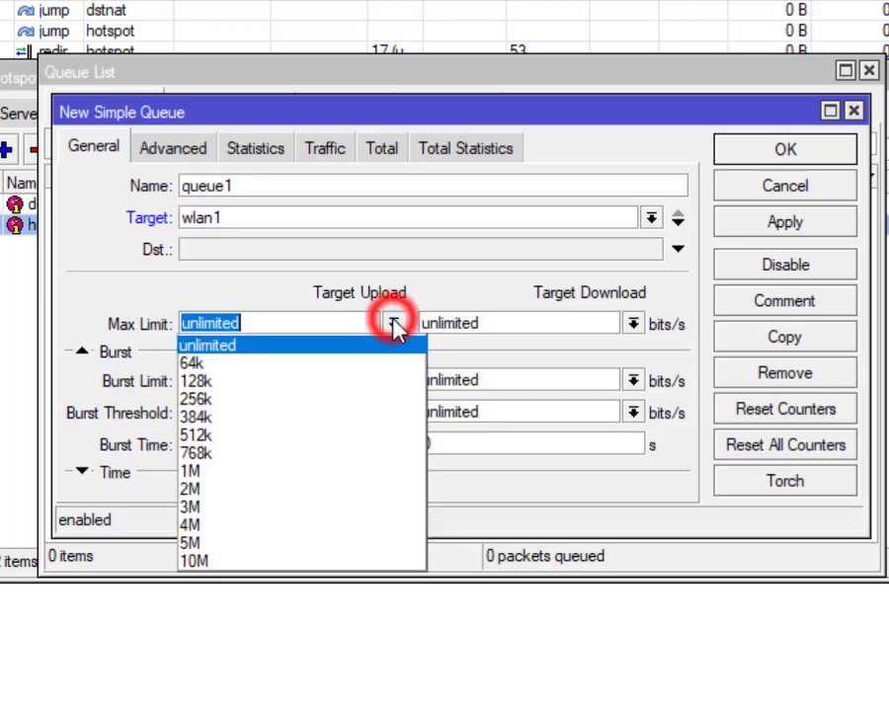
left_click(312, 561)
left_click(633, 324)
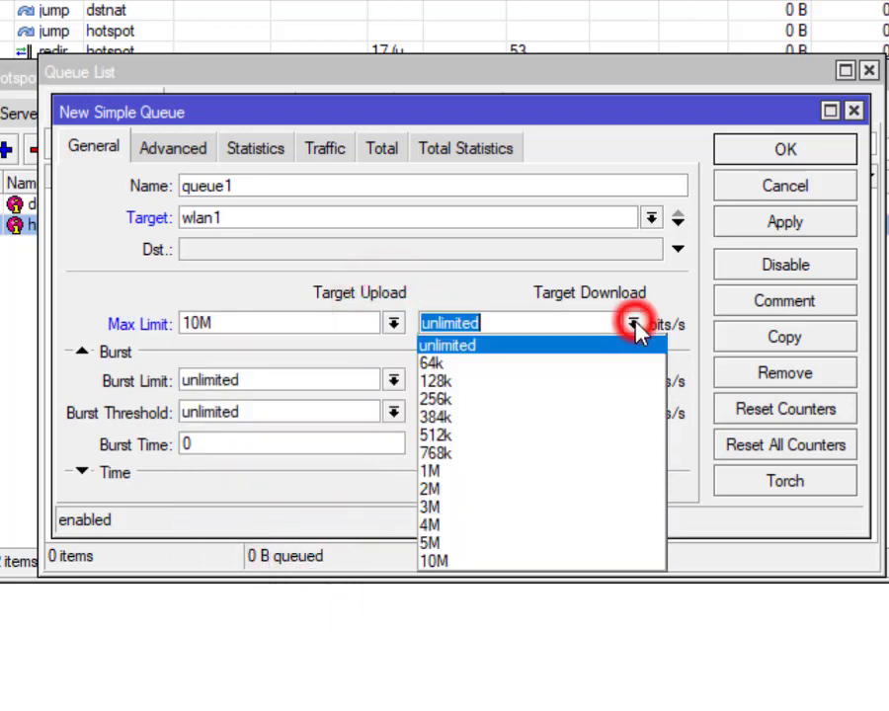
left_click(528, 561)
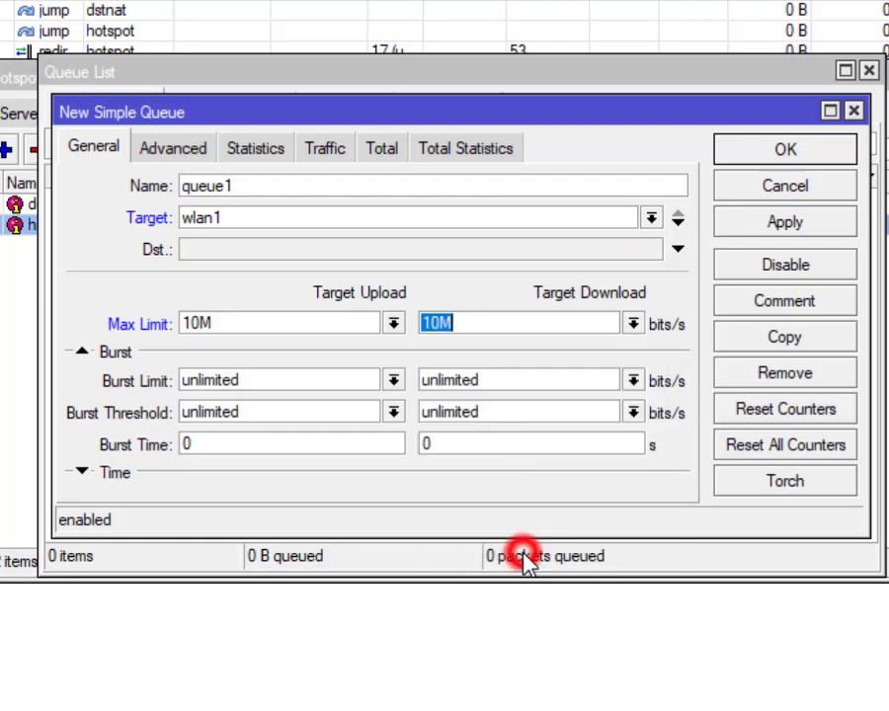
left_click(760, 154)
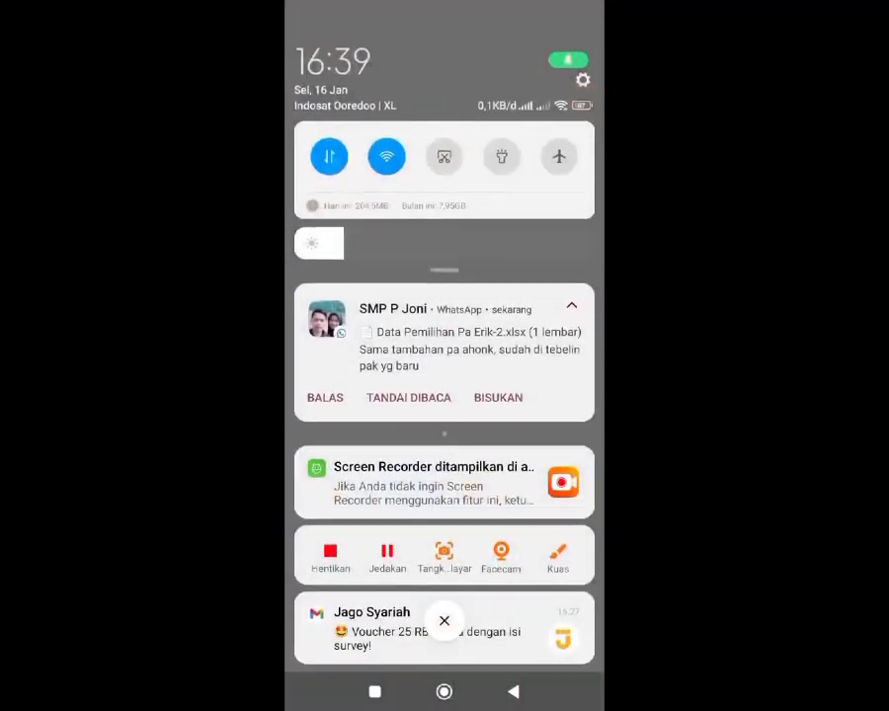
Step: Join the nama peserta Wi-Fi network on the phone using its password
left_click(386, 156)
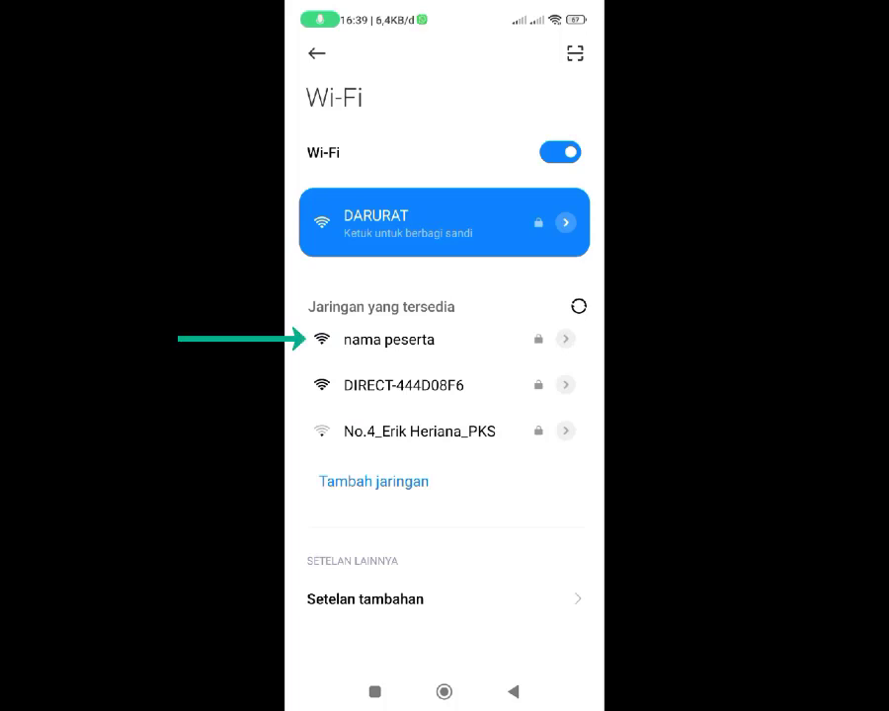
left_click(388, 338)
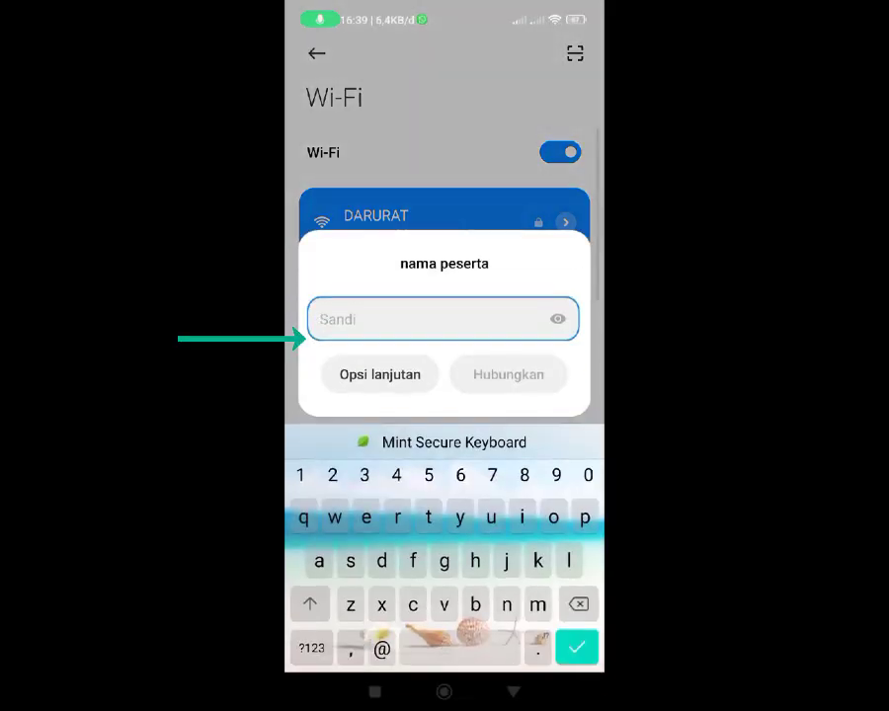
type("12345678")
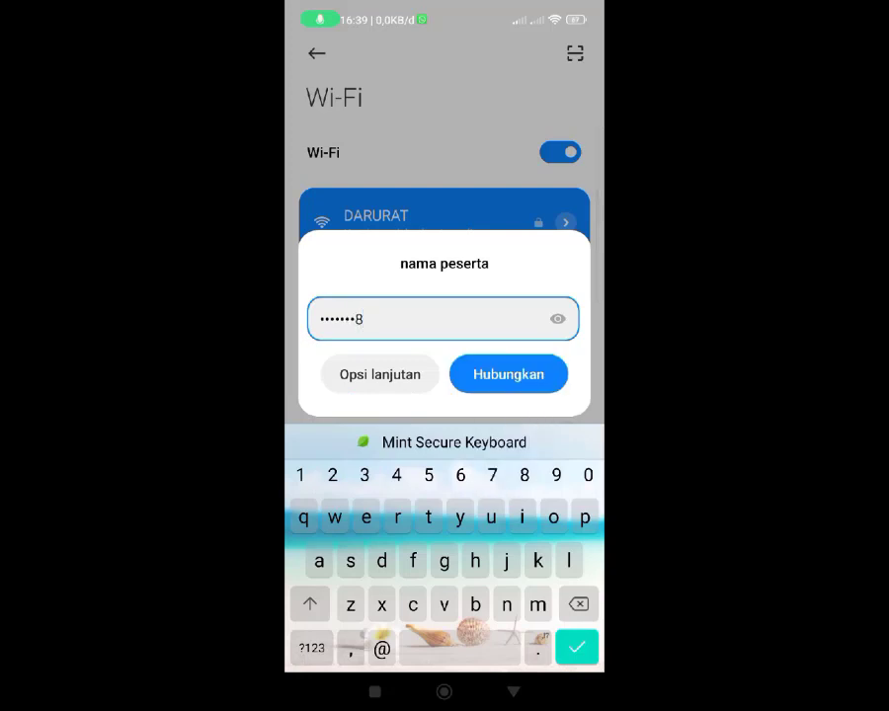
left_click(509, 374)
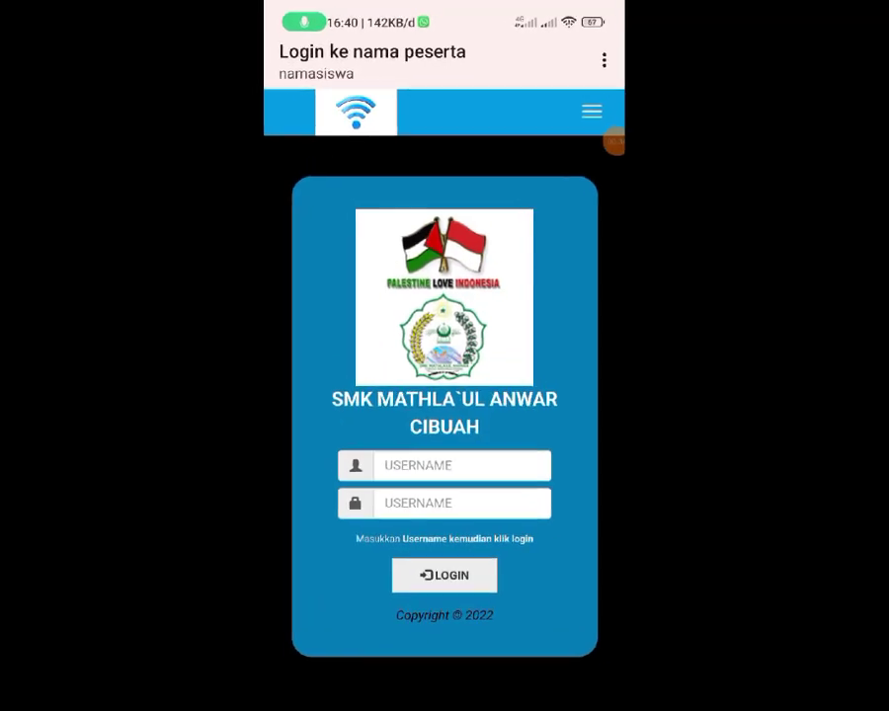
Step: Log in to the hotspot page as siswa with its password, then open Google search from the home screen
left_click(463, 505)
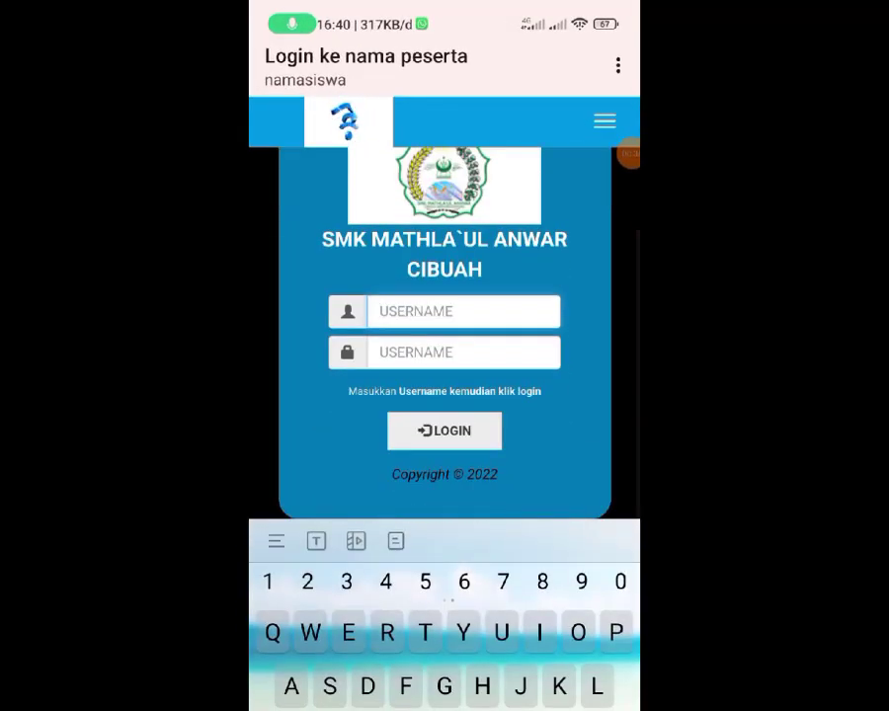
type("siswa")
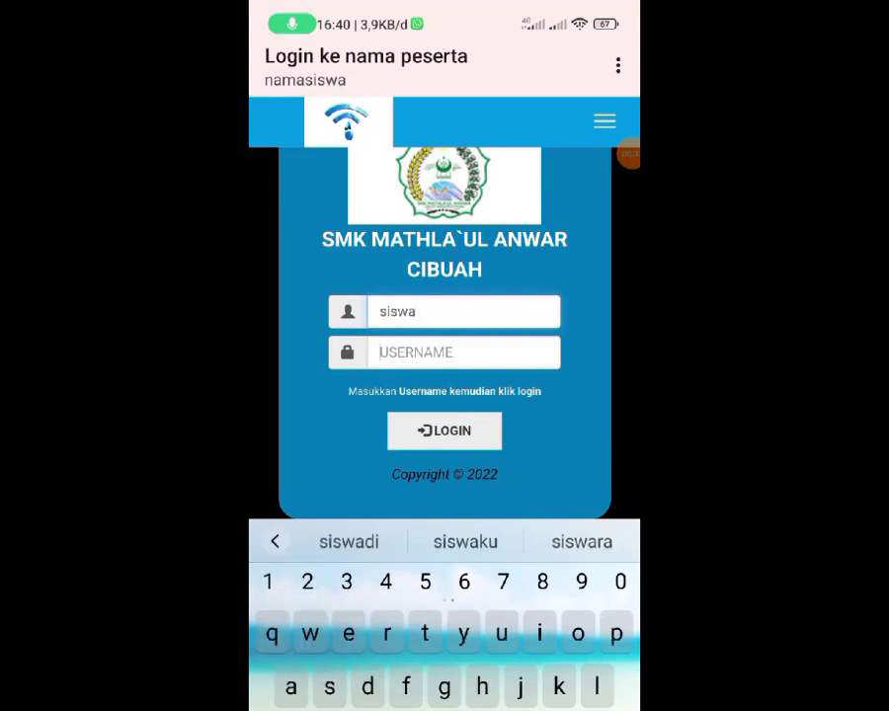
left_click(463, 353)
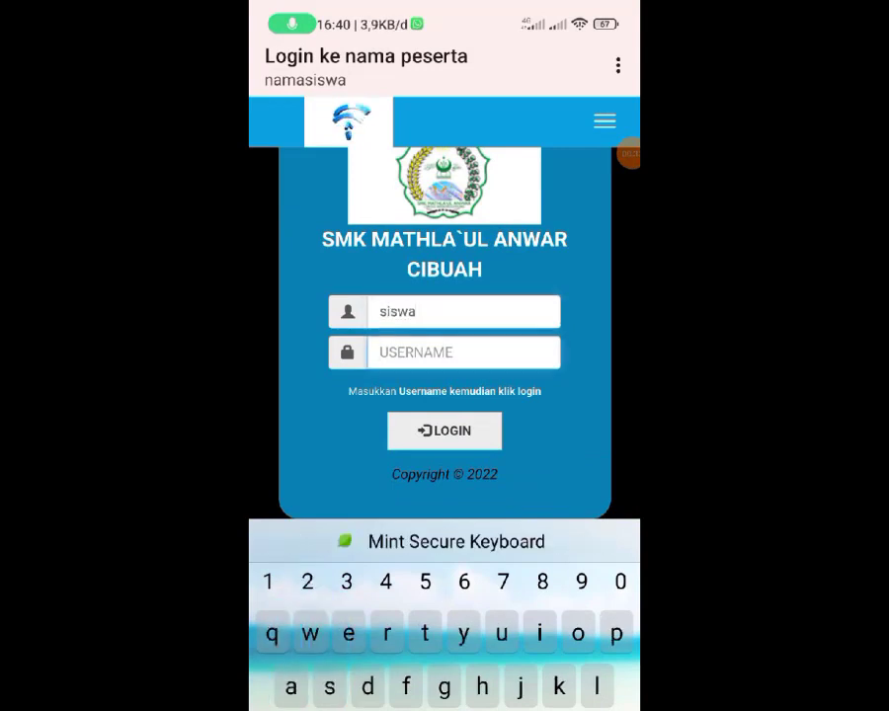
type("siswa1")
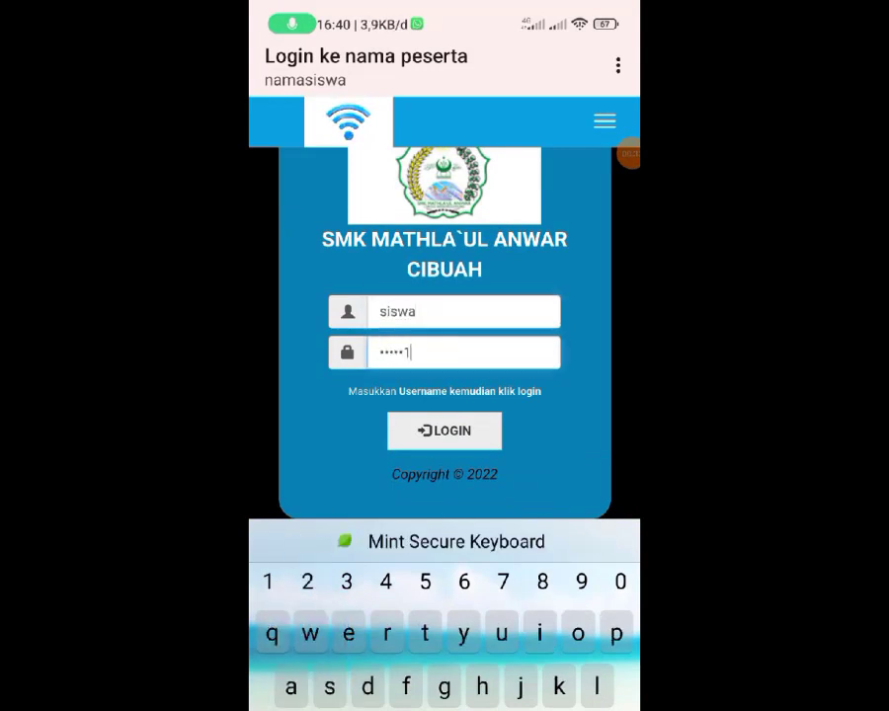
type("23")
key("Return")
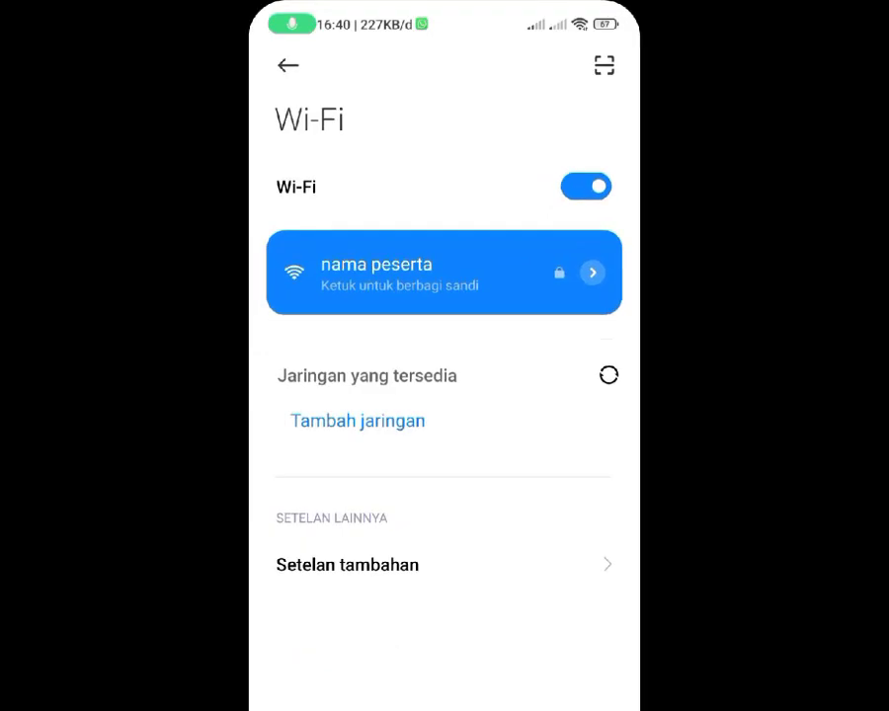
key("Home")
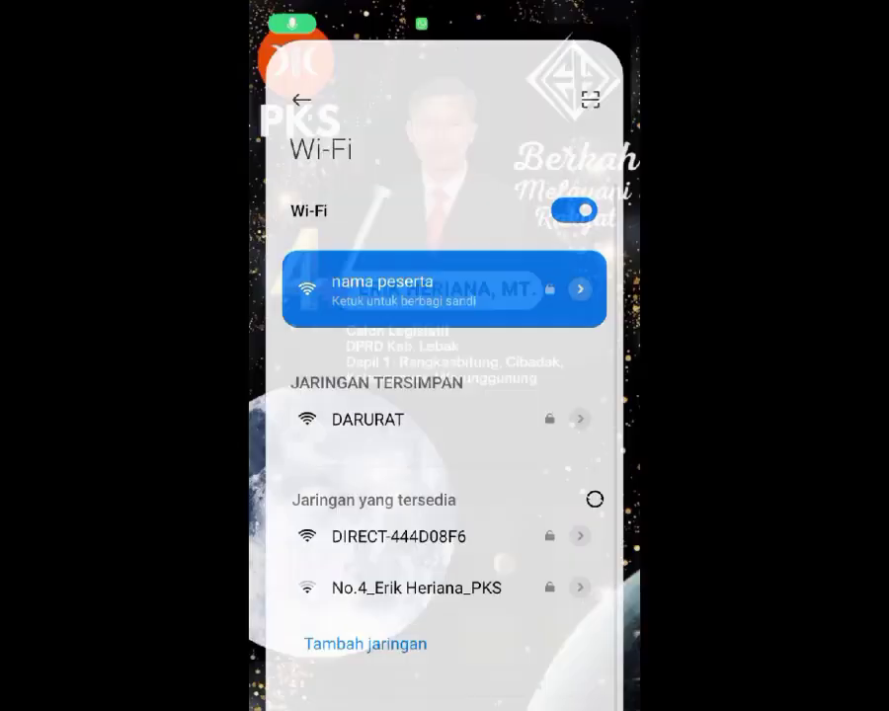
left_click(434, 333)
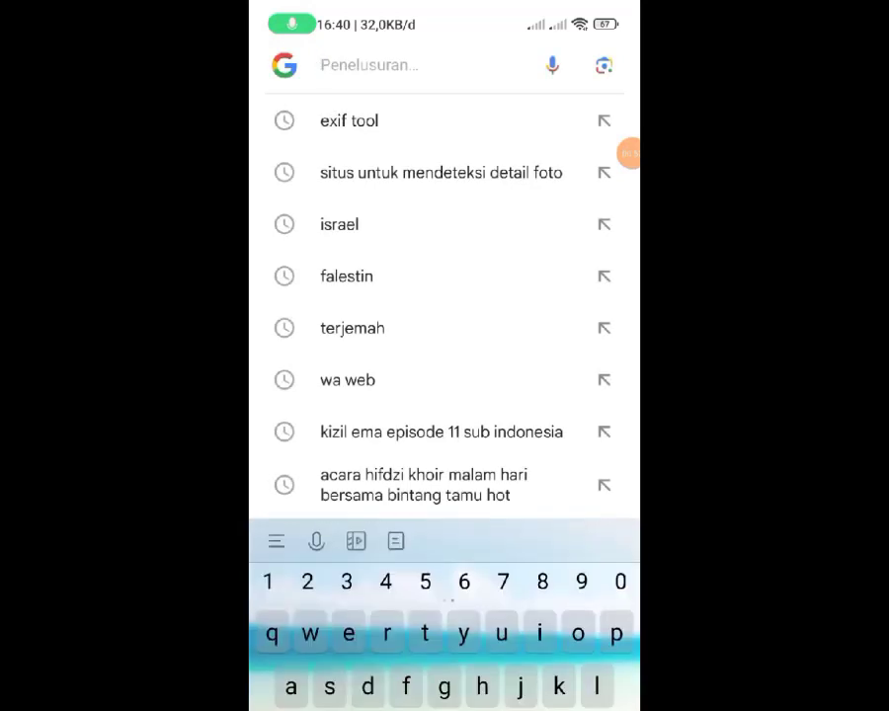
Step: Search for fast.com and open the Fast.com speed test
type("fast")
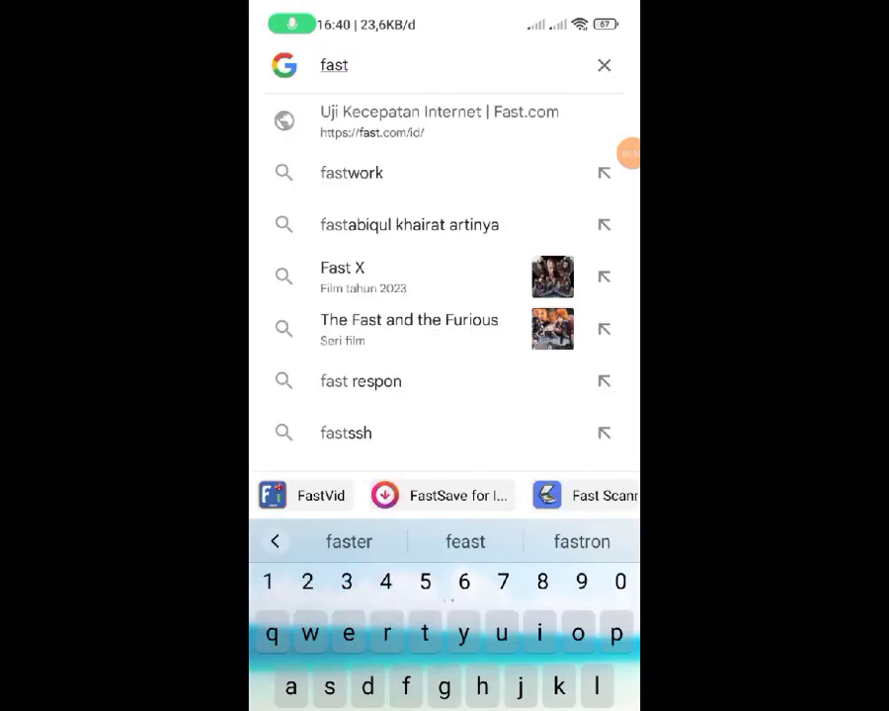
type(".com")
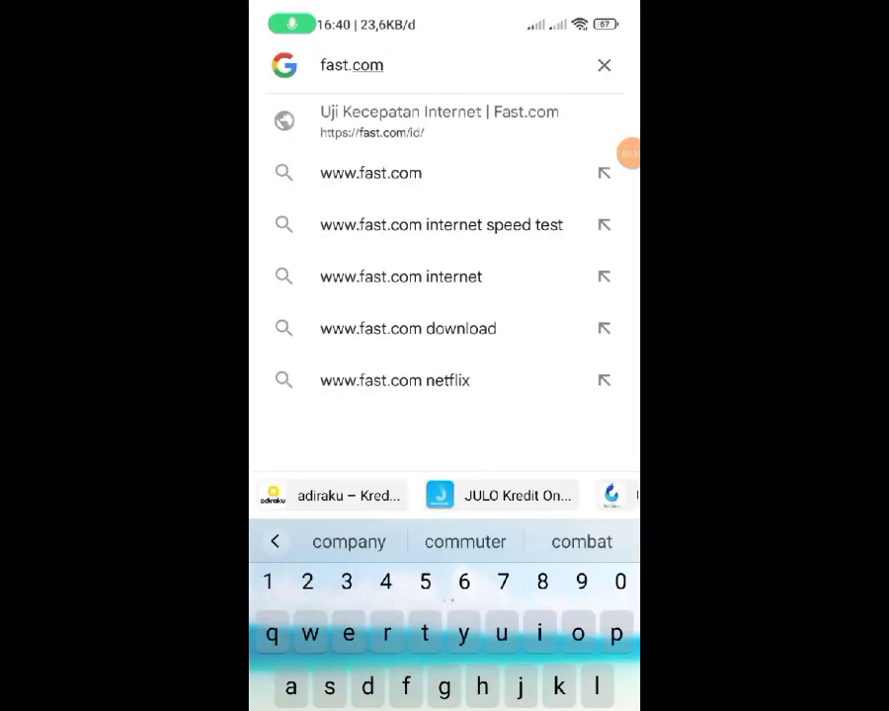
left_click(438, 122)
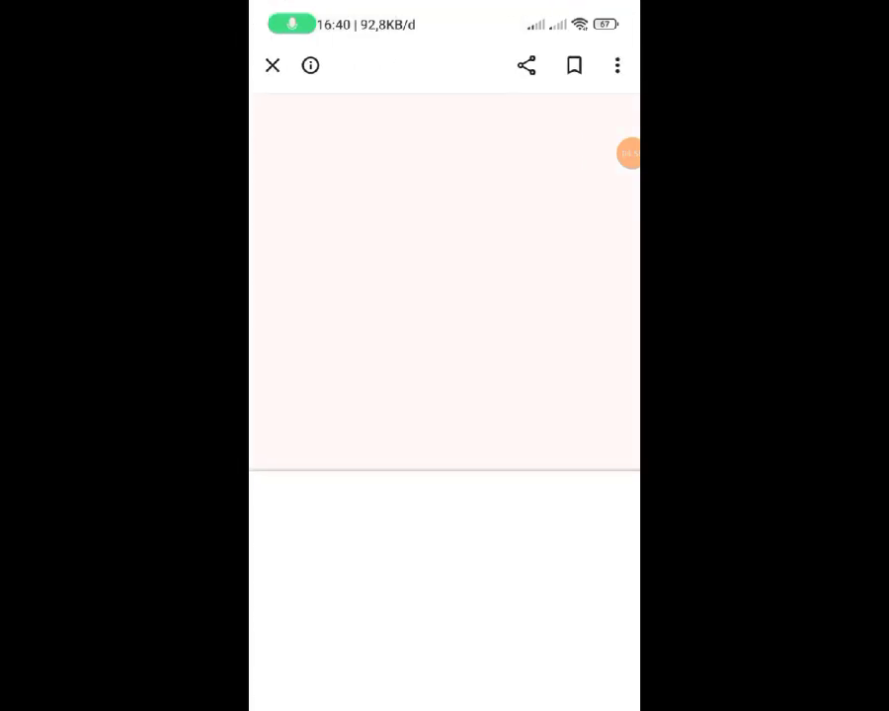